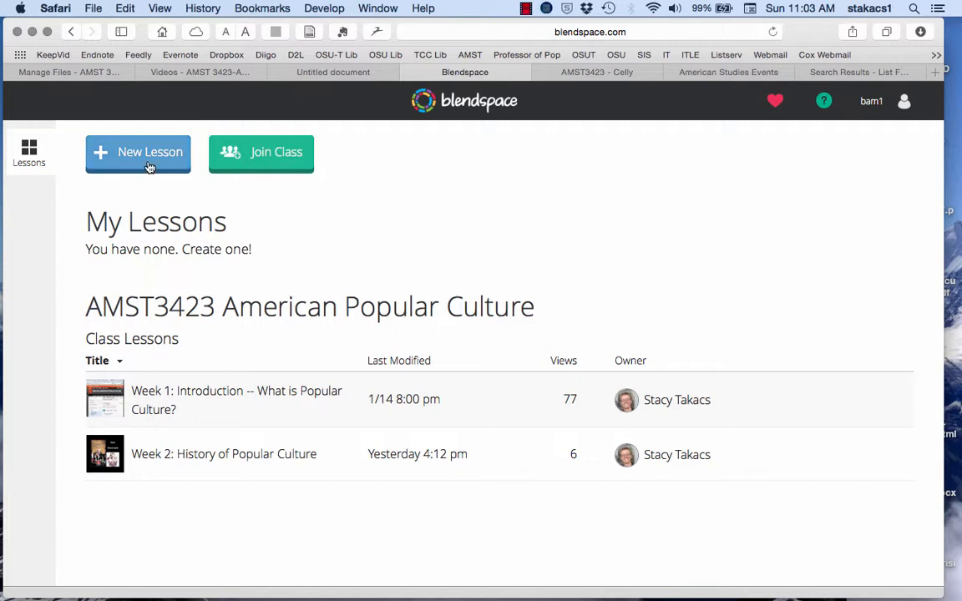
# Step: Create a new lesson in the AMST3423 American Popular Culture class and dismiss the getting-started video
pyautogui.click(150, 167)
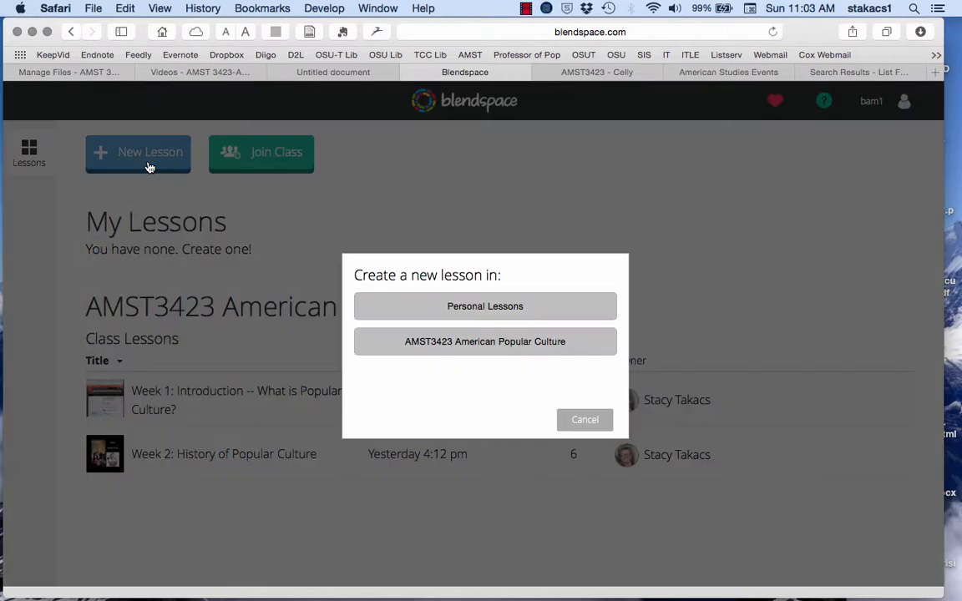
pyautogui.click(487, 355)
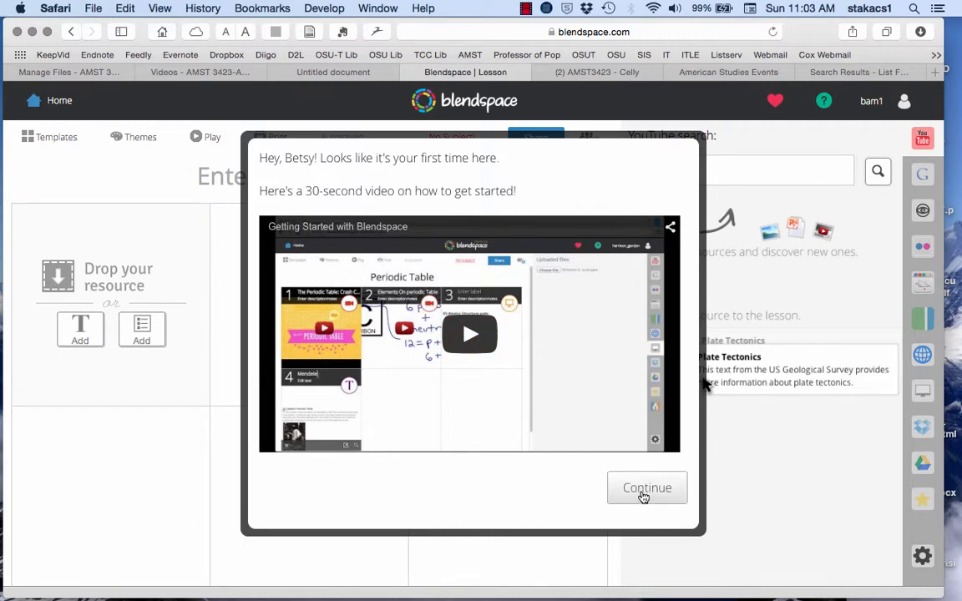
pyautogui.click(643, 493)
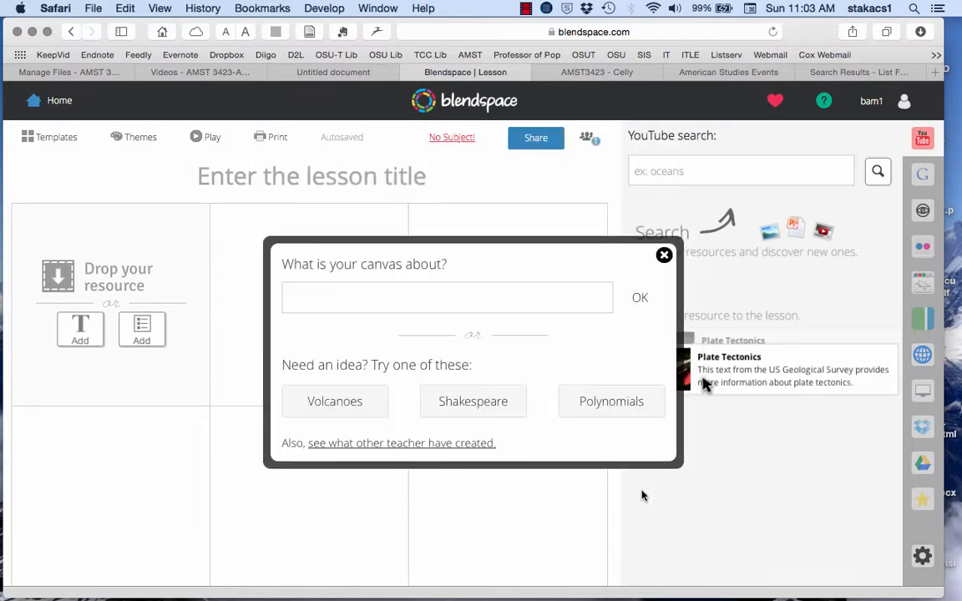
# Step: Set the lesson's topic to "Week 3: The functions of popular culture"
pyautogui.click(401, 297)
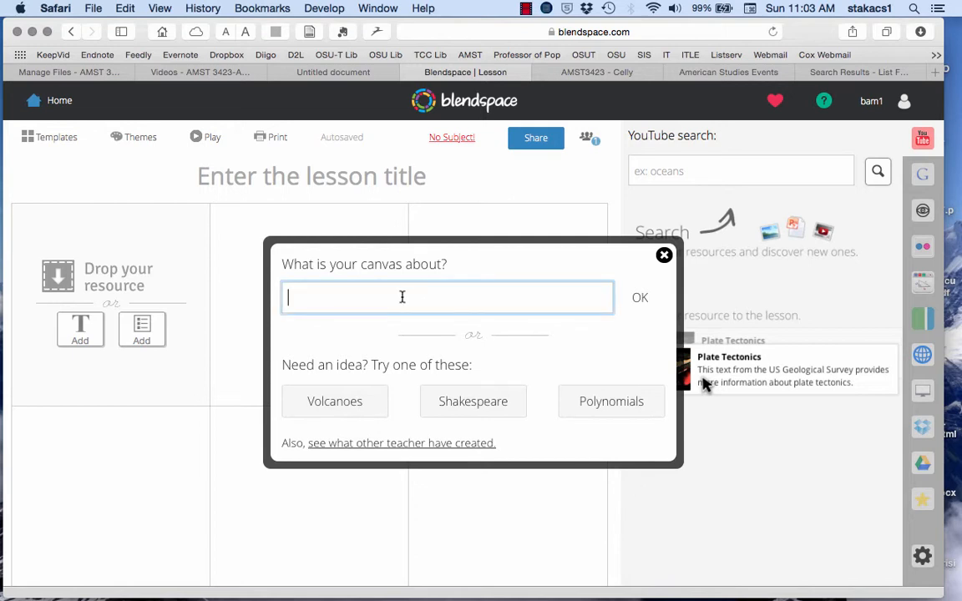
pyautogui.write('Week 3: The function')
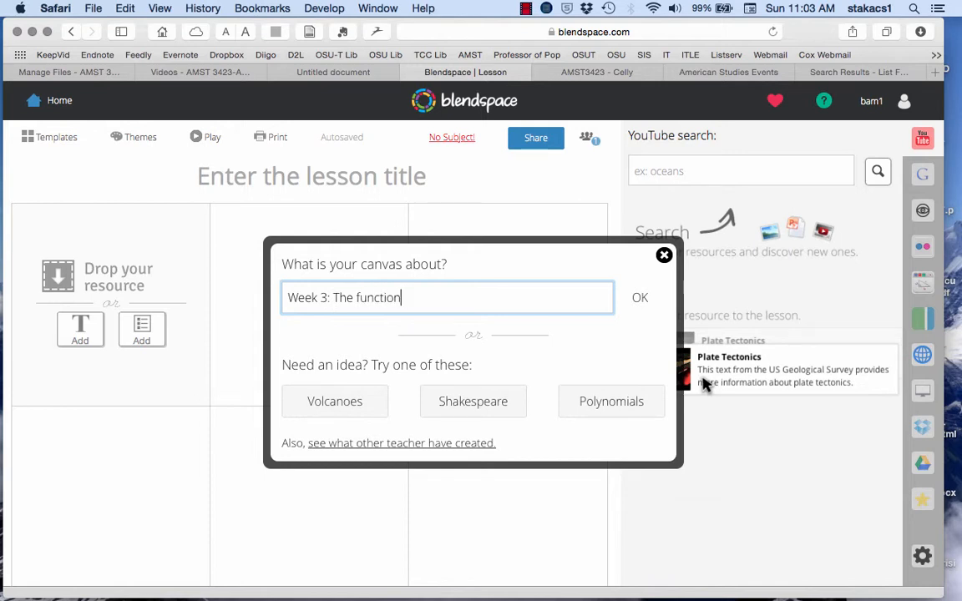
pyautogui.write('s of popu')
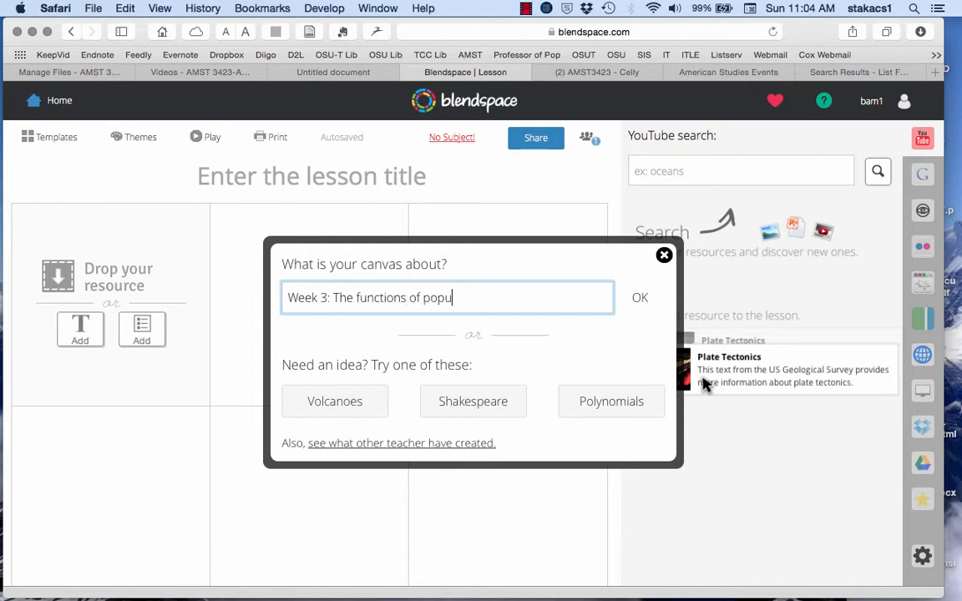
pyautogui.write('lar culture')
pyautogui.click(640, 299)
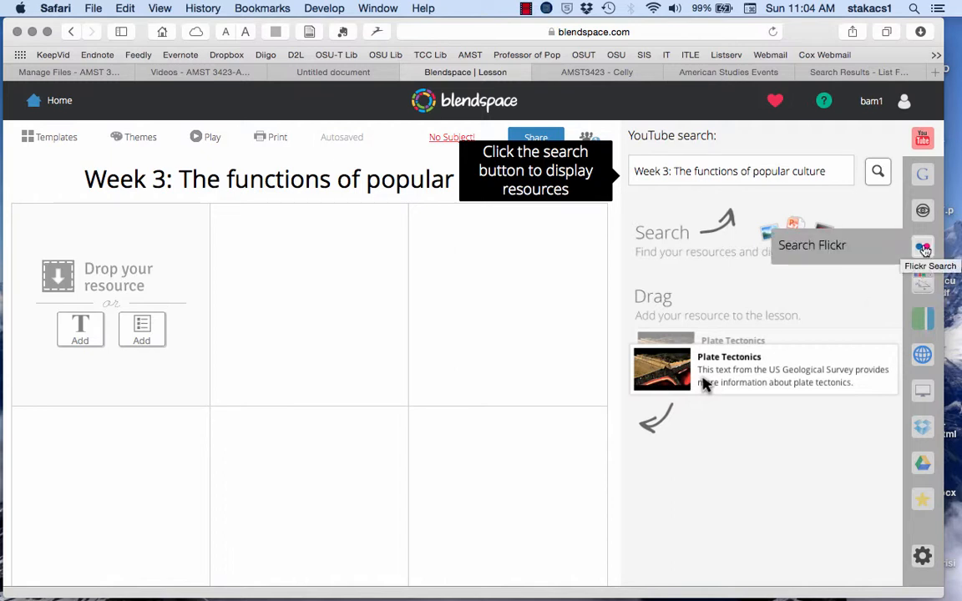
# Step: Search YouTube for "soap opera" and add the video "Ellen's in a Soap Opera!" to the middle cell of the lesson's first row
pyautogui.click(709, 171)
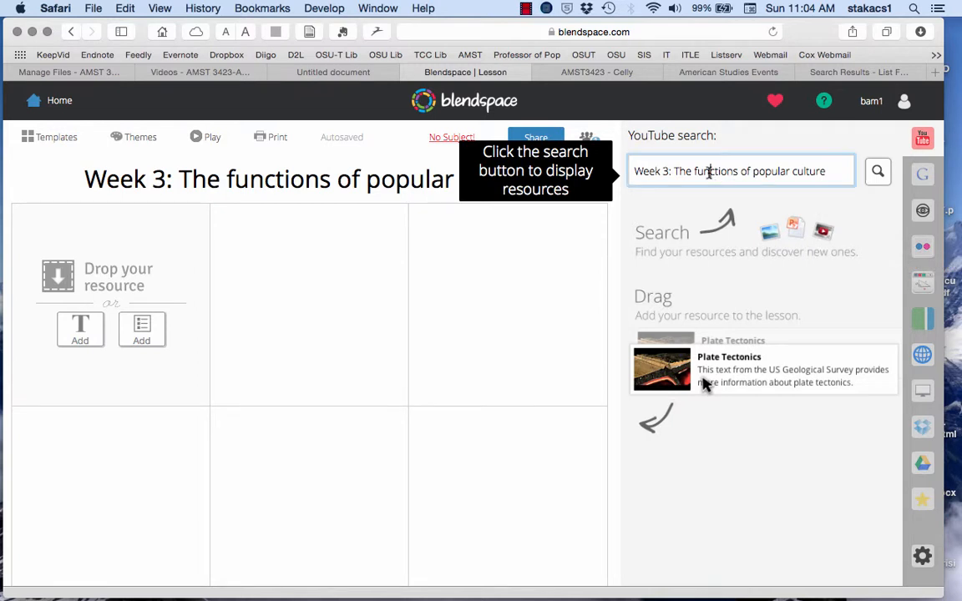
pyautogui.tripleClick(709, 171)
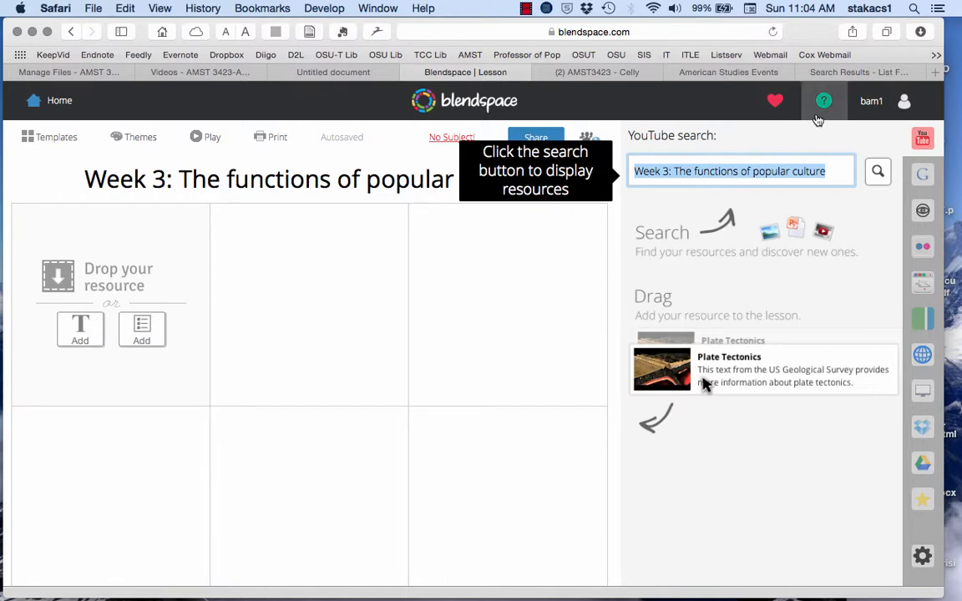
pyautogui.write('soap')
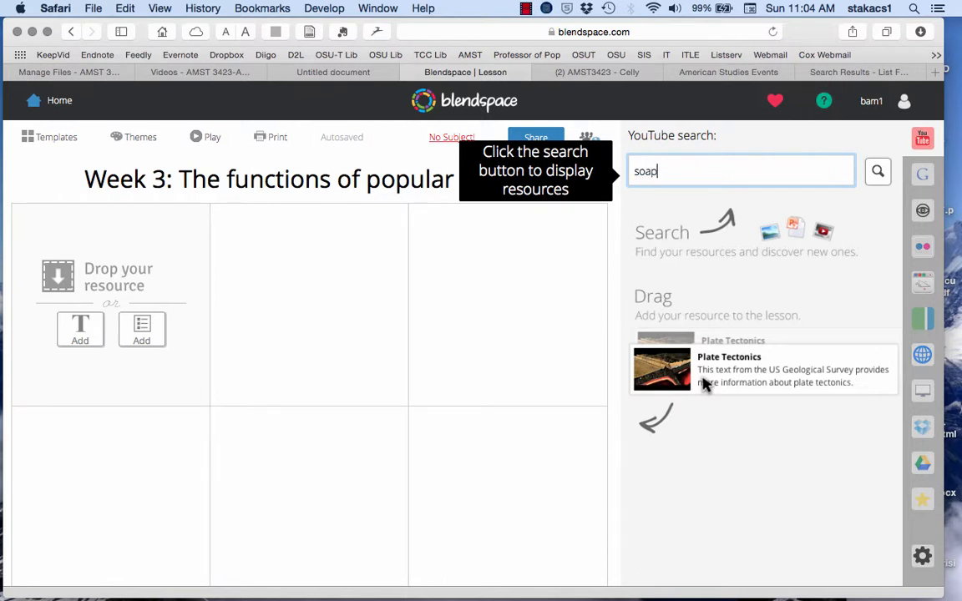
pyautogui.write(' opera')
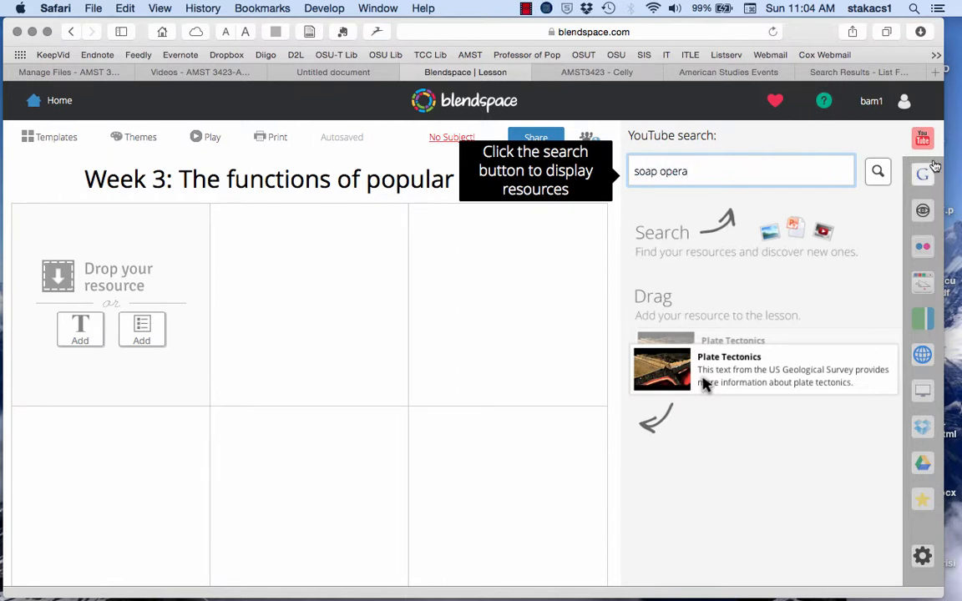
pyautogui.press('Return')
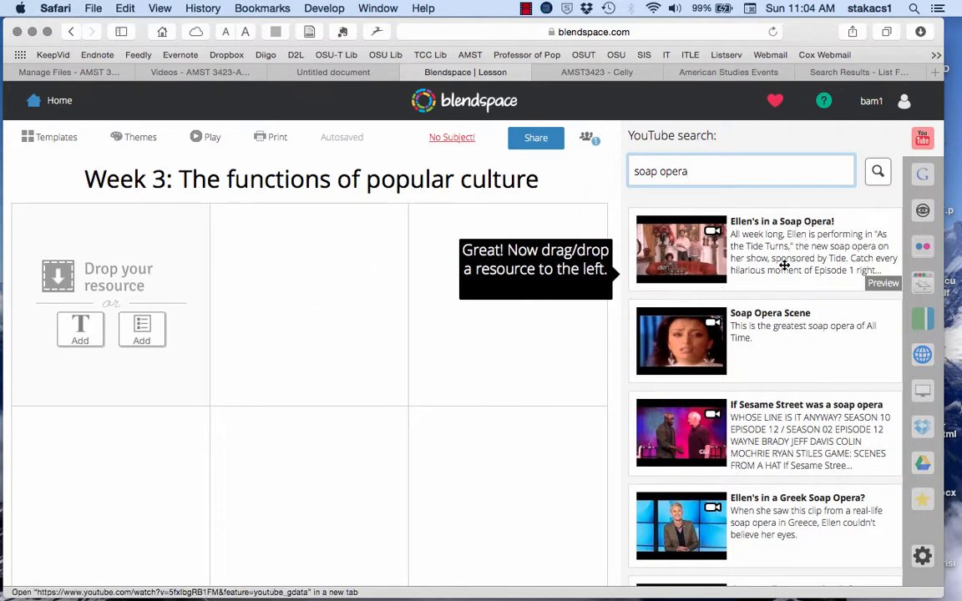
pyautogui.moveTo(651, 213); pyautogui.dragTo(306, 272)
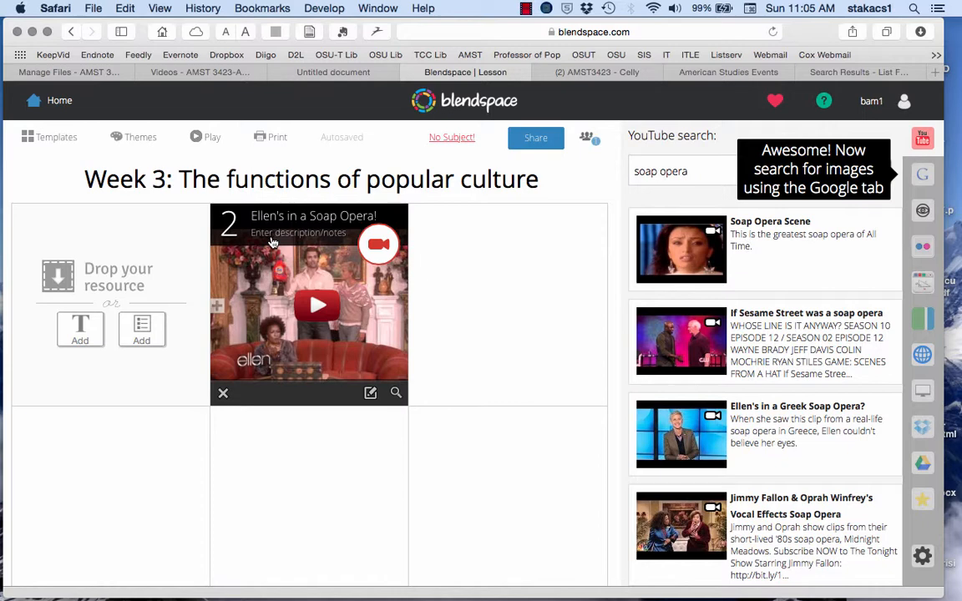
# Step: Add the description "Why do fans love soap opera?" to the Ellen video tile and save it
pyautogui.click(271, 242)
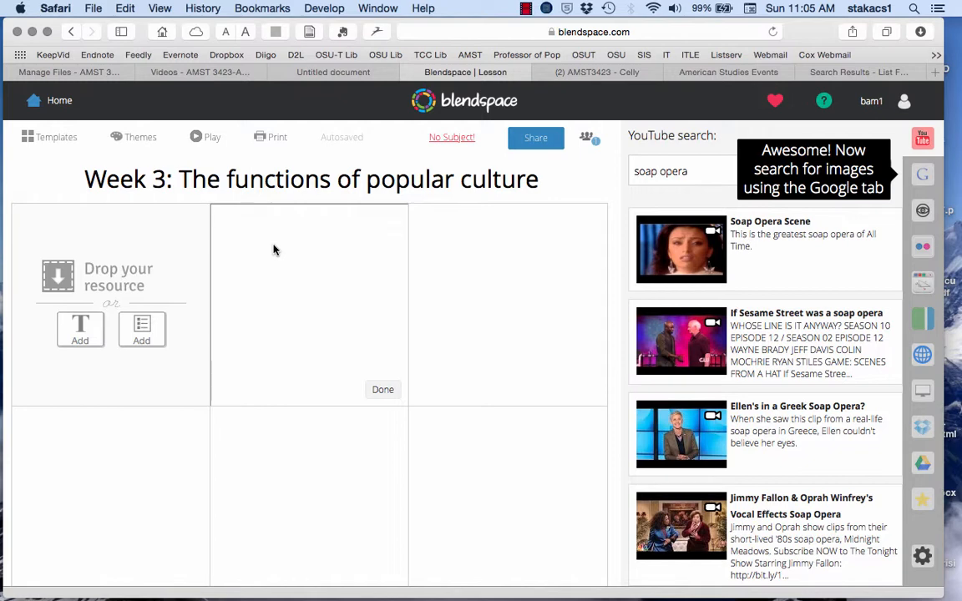
pyautogui.write('Why do fans love ')
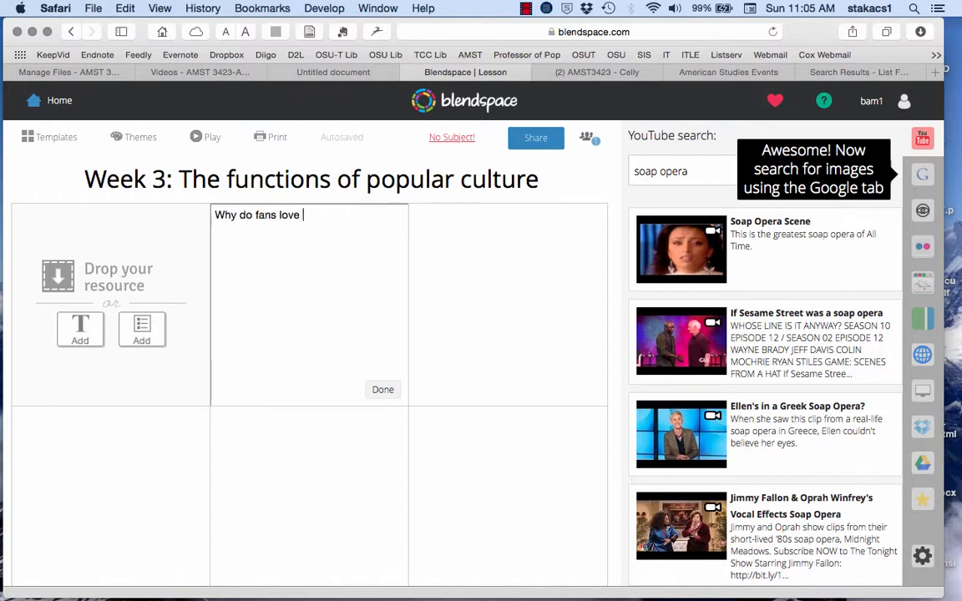
pyautogui.write('soap opera>')
pyautogui.press('BackSpace')
pyautogui.write('?')
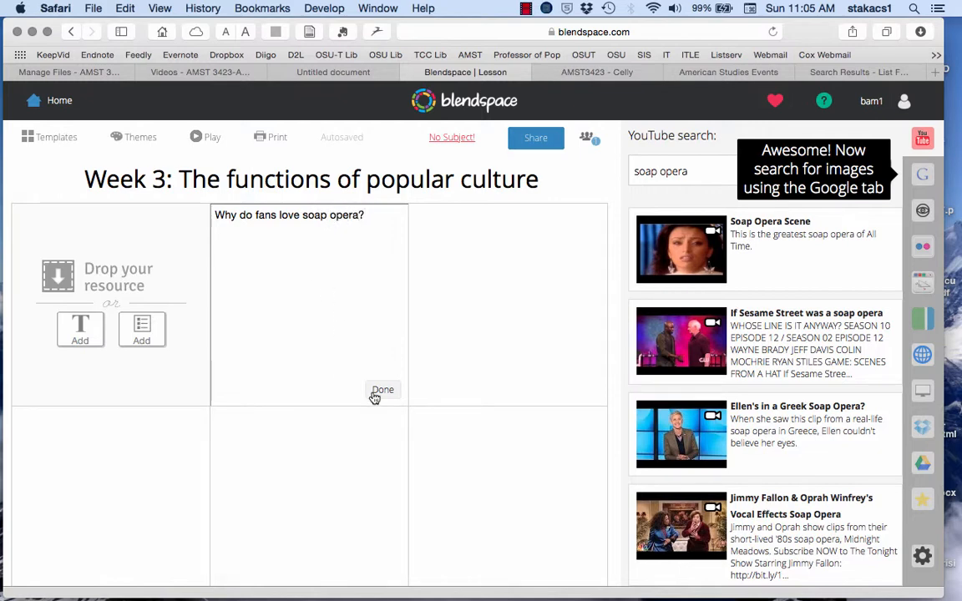
pyautogui.click(380, 390)
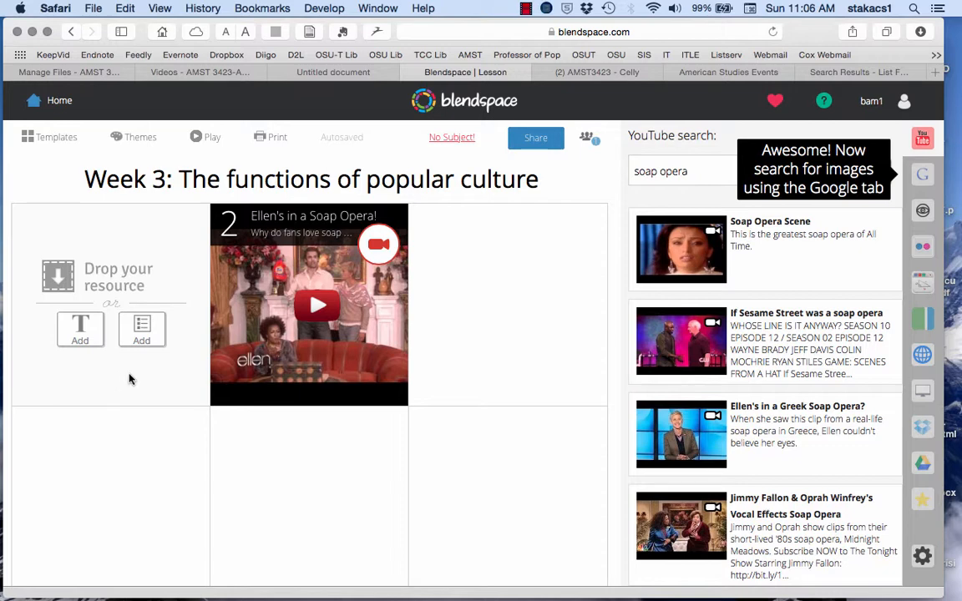
# Step: Run a Google web search for "ideology" and look through the results for a suitable resource
pyautogui.click(923, 176)
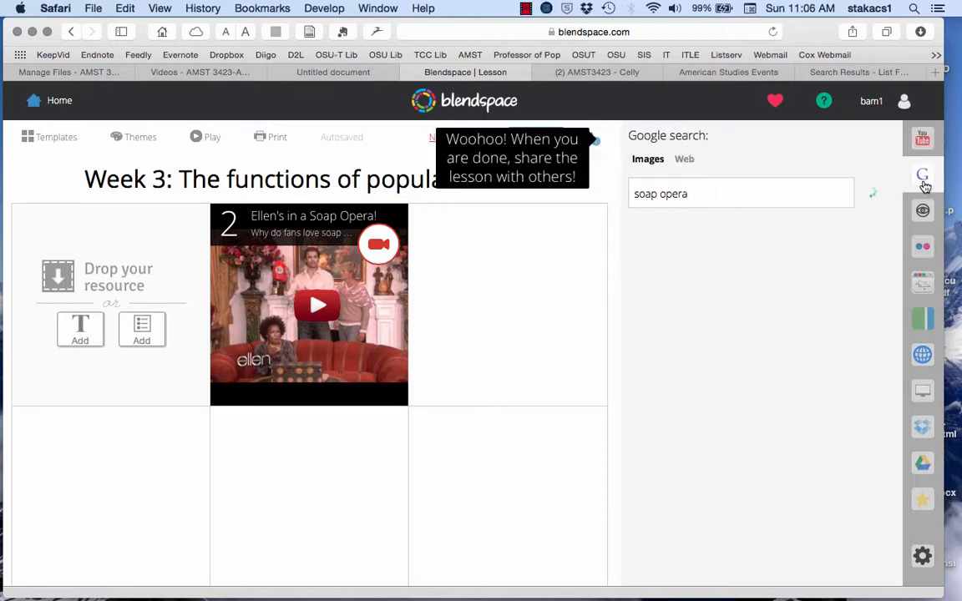
pyautogui.click(727, 191)
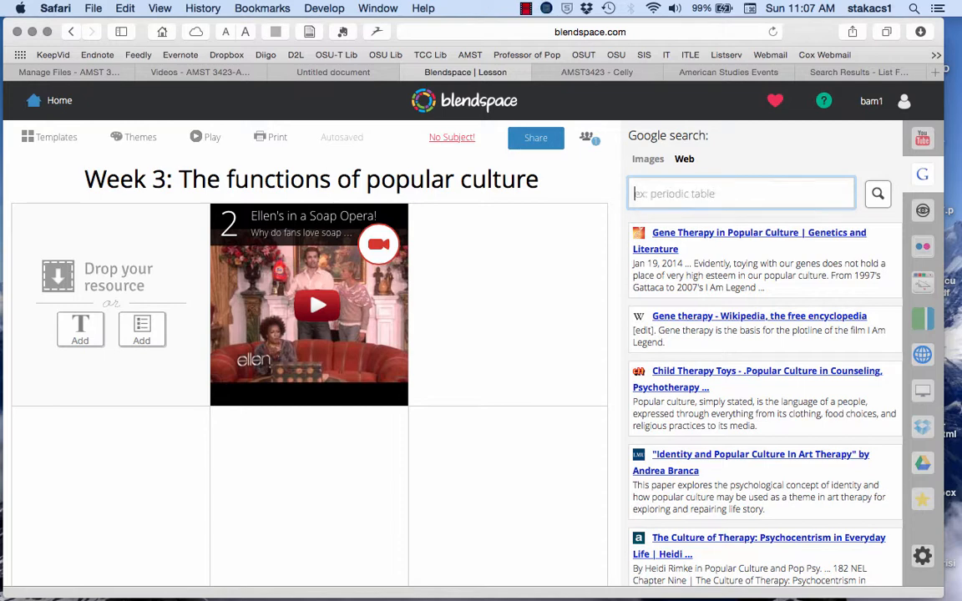
pyautogui.write('ideology')
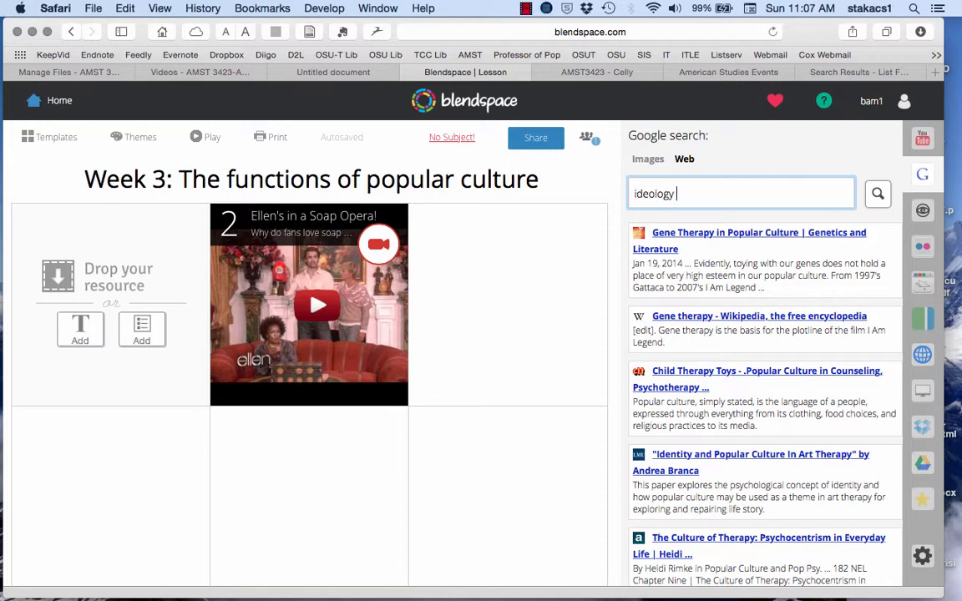
pyautogui.press('Return')
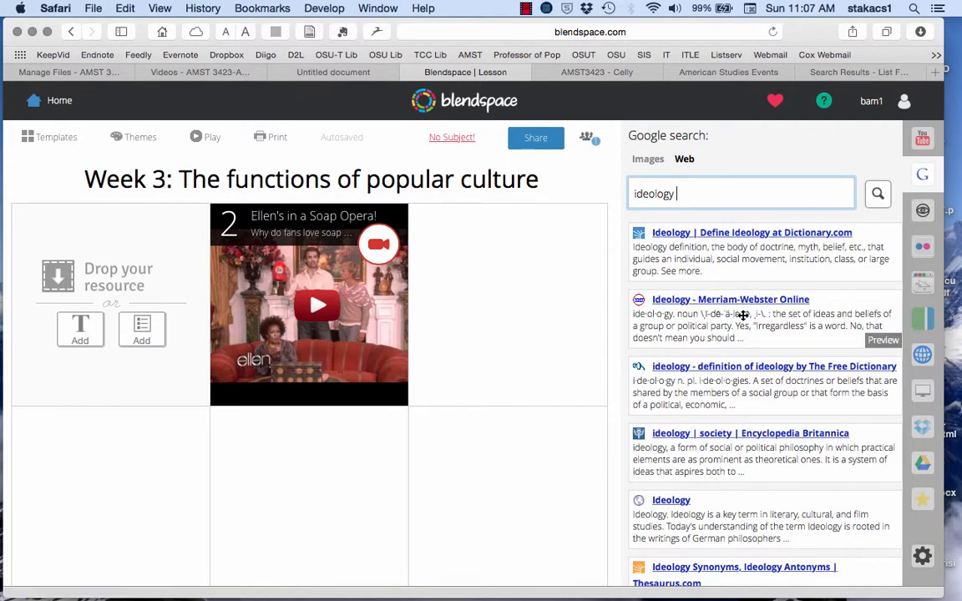
pyautogui.scroll(-4, 731, 325)
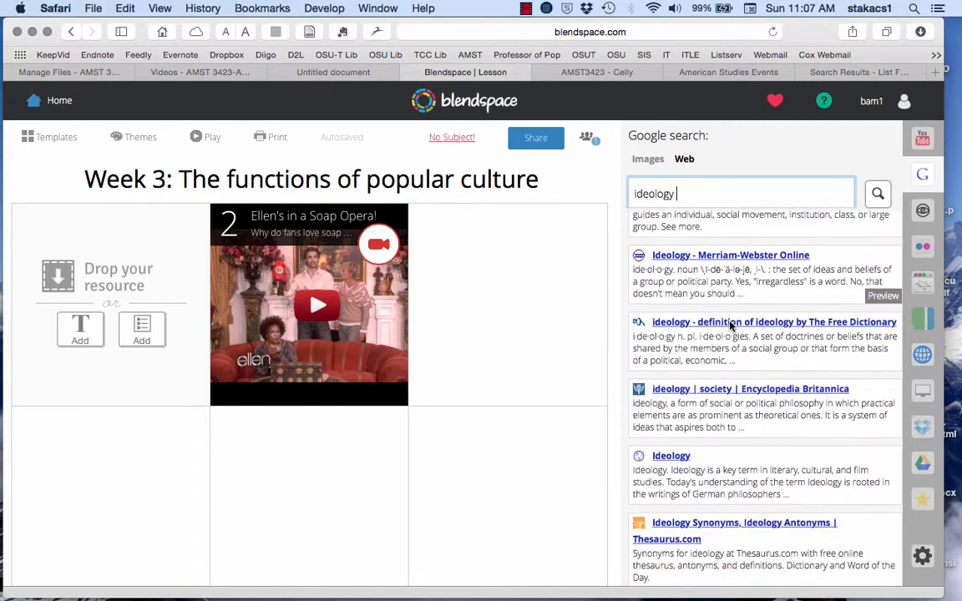
pyautogui.scroll(-2, 731, 326)
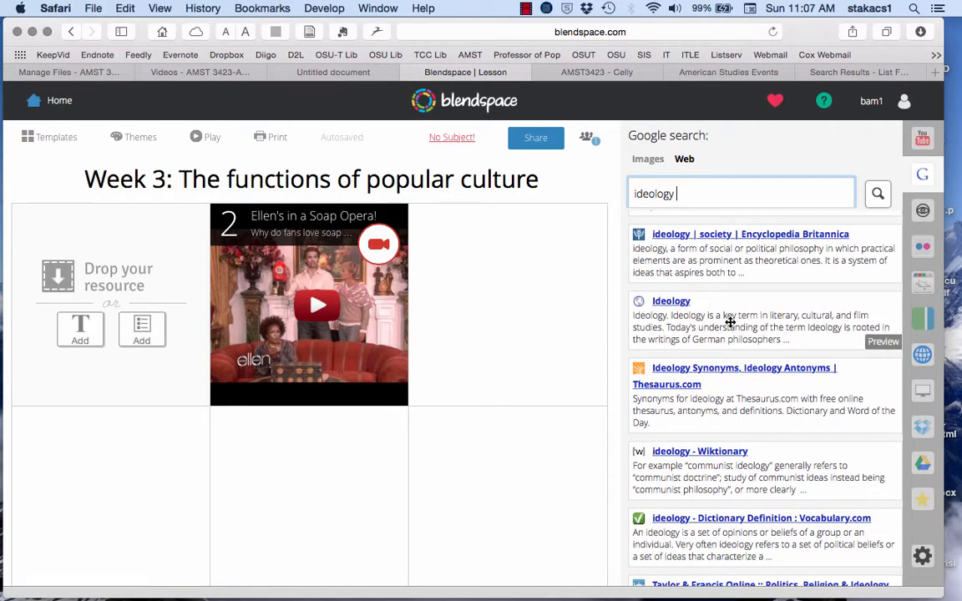
pyautogui.scroll(-4, 730, 323)
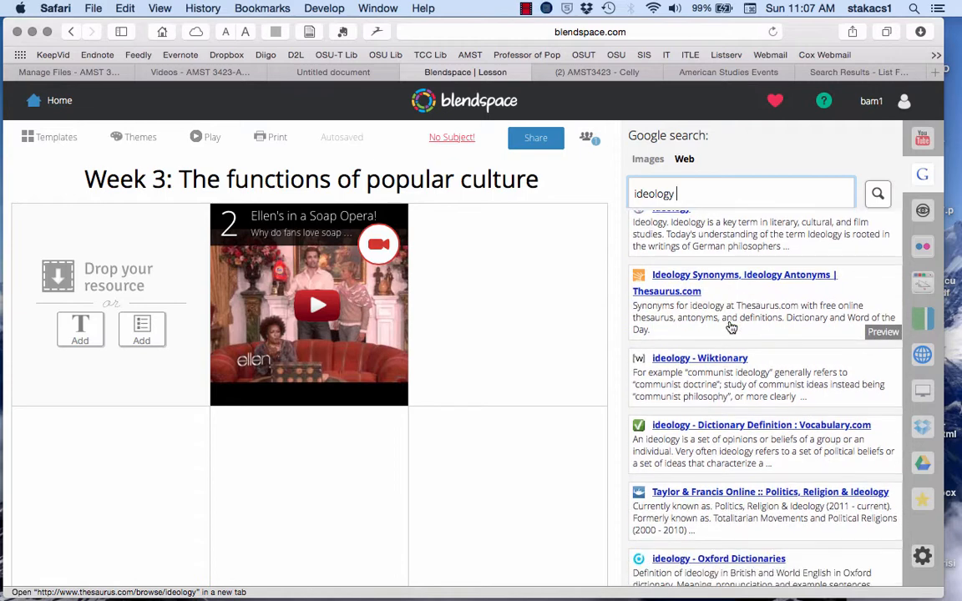
pyautogui.scroll(-1, 731, 322)
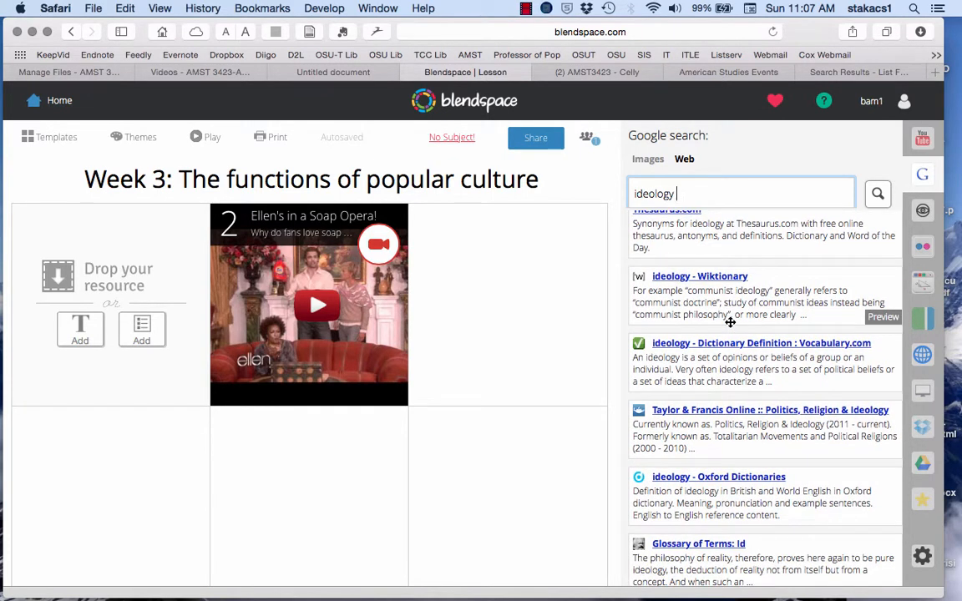
pyautogui.scroll(-3, 731, 322)
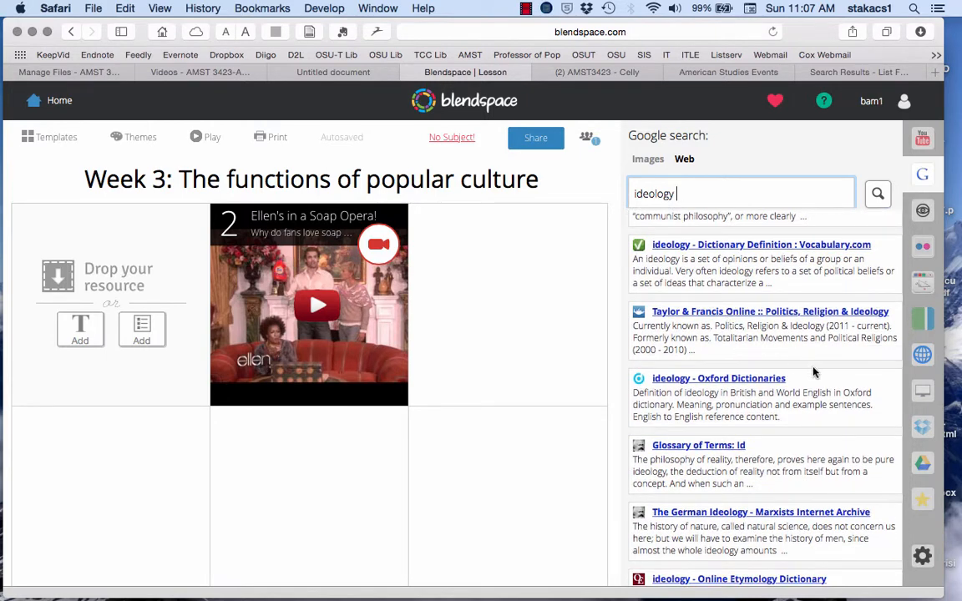
pyautogui.scroll(-3, 812, 373)
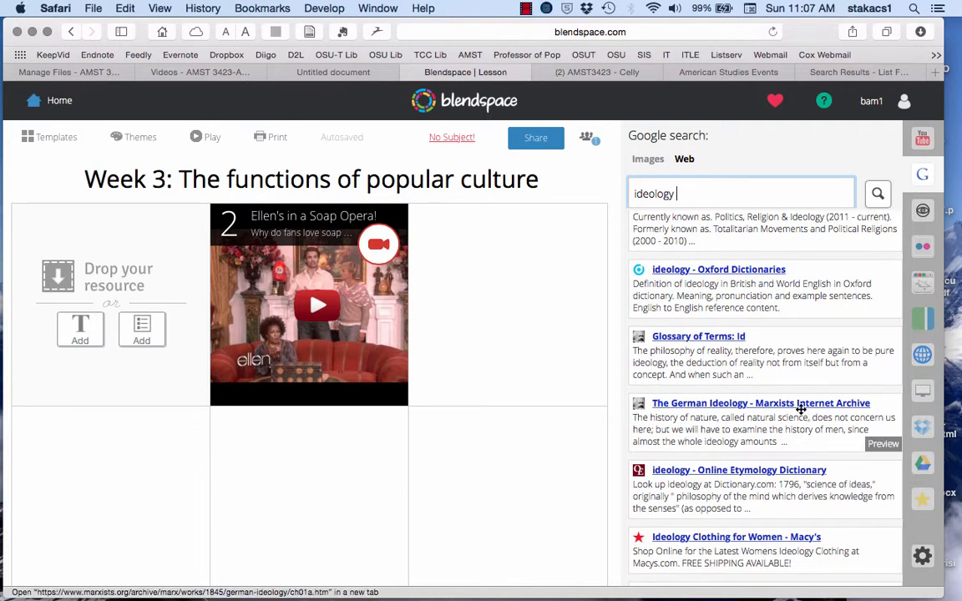
# Step: Refine the web search to "ideology definition" and preview the Wikipedia article on ideology, reading down to its Analysis section
pyautogui.write('definition')
pyautogui.press('Return')
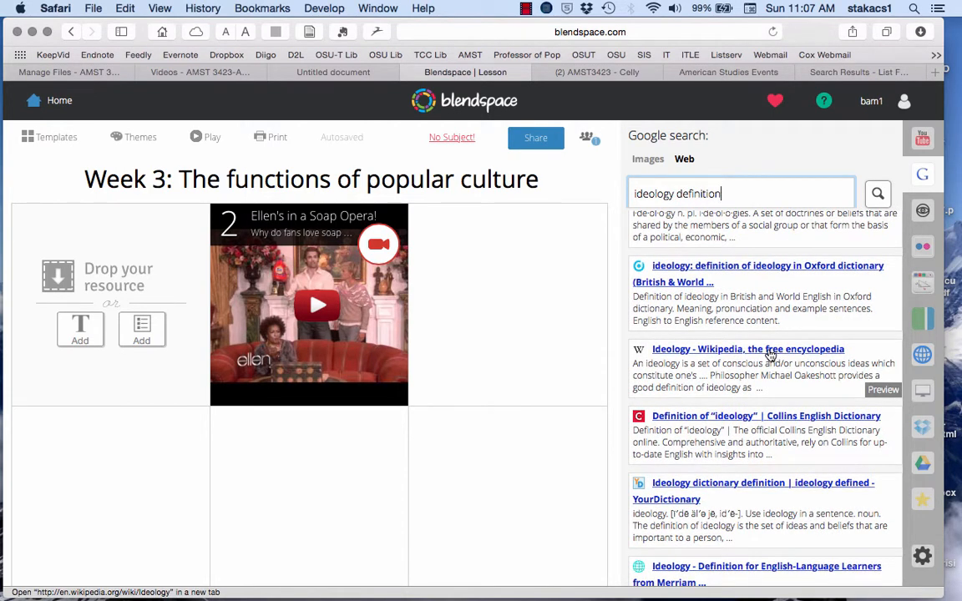
pyautogui.moveTo(770, 355)
pyautogui.mouseDown()
pyautogui.moveTo(483, 300)
pyautogui.moveTo(763, 359)
pyautogui.mouseUp()
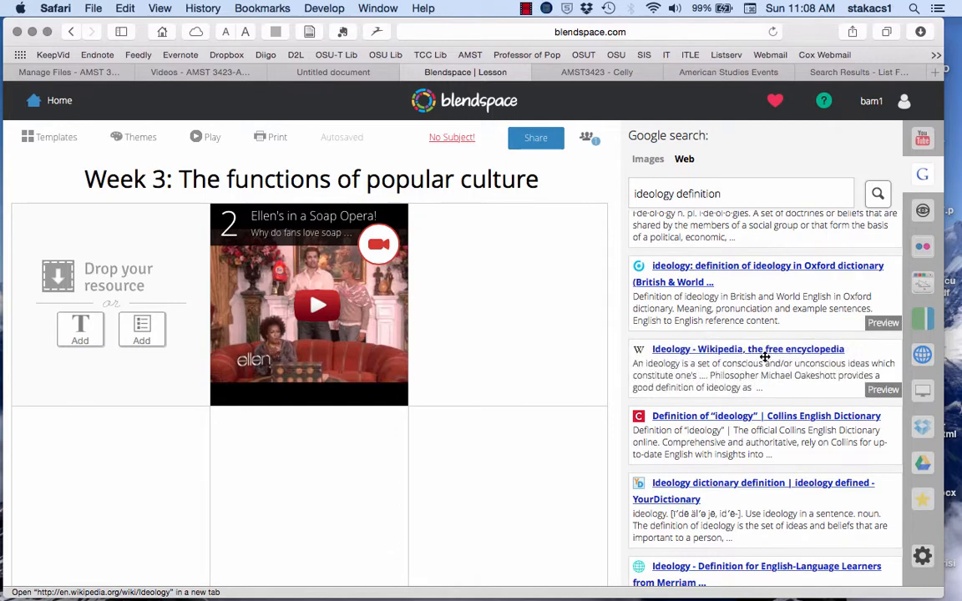
pyautogui.click(884, 390)
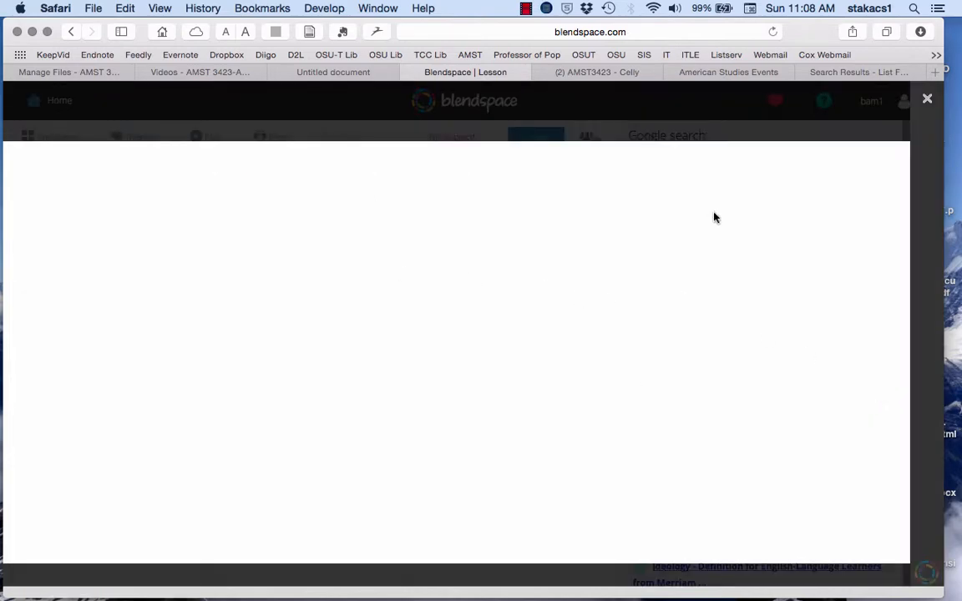
pyautogui.scroll(-3, 404, 331)
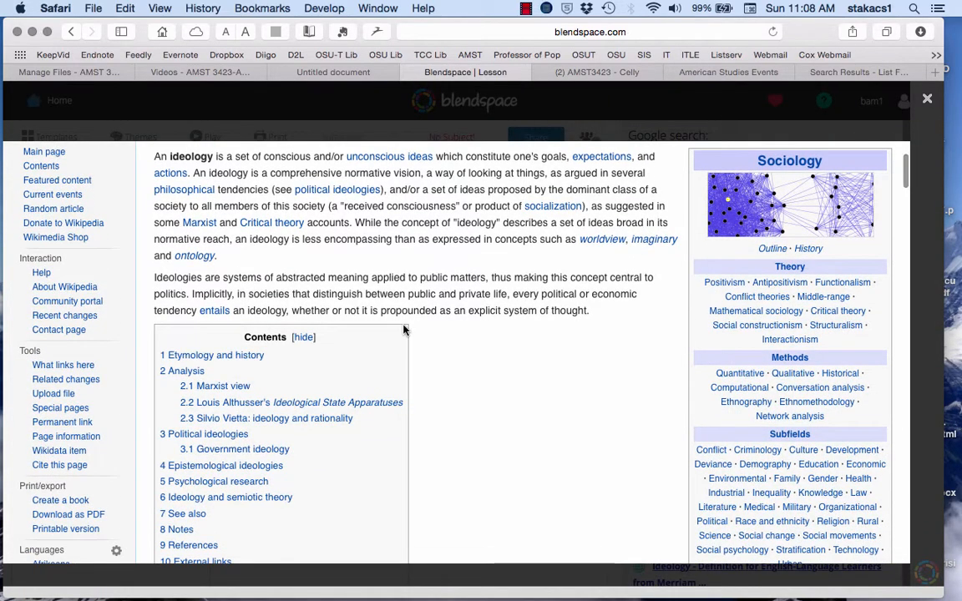
pyautogui.scroll(-1, 404, 331)
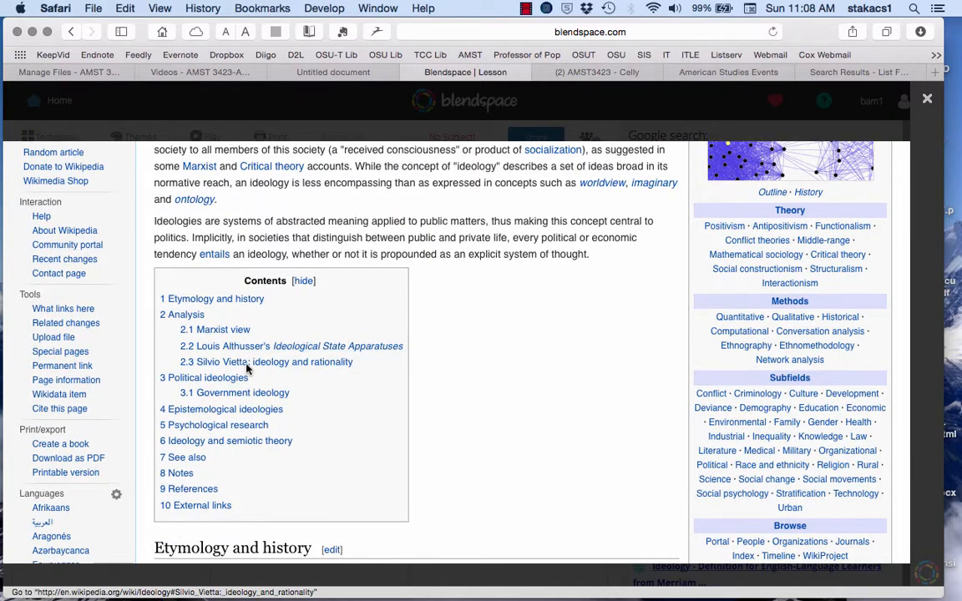
pyautogui.scroll(-1, 303, 493)
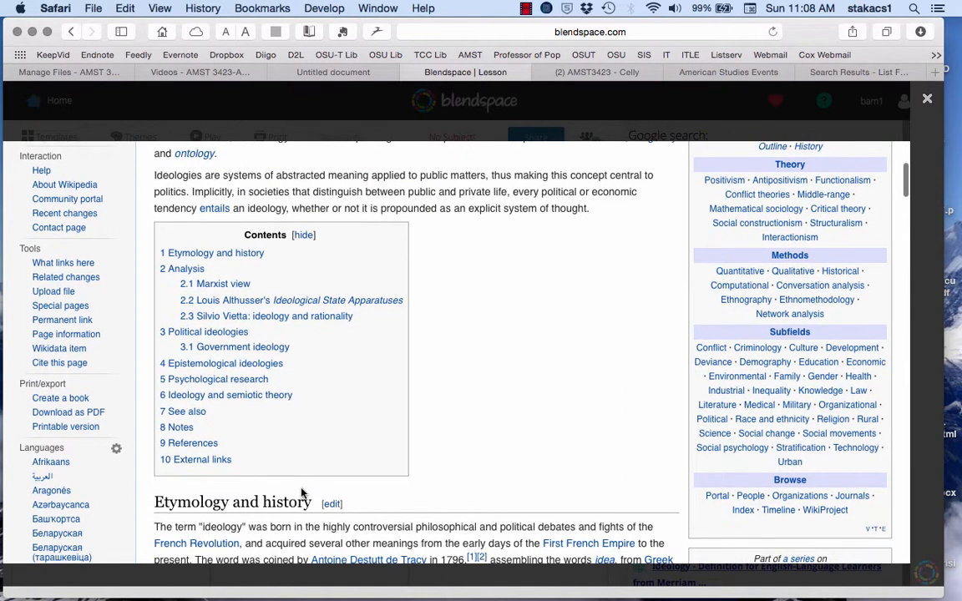
pyautogui.scroll(-2, 359, 334)
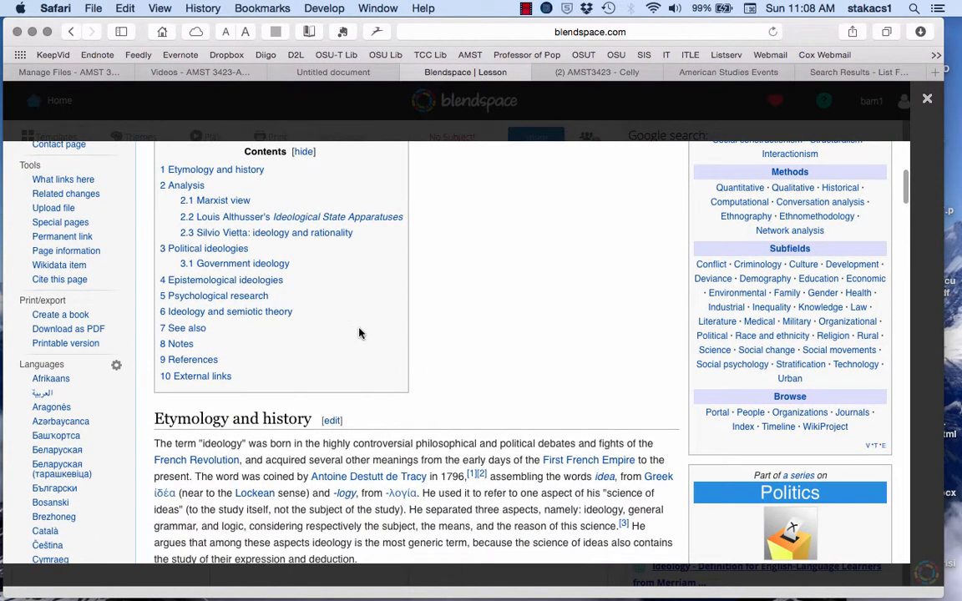
pyautogui.scroll(-7, 359, 331)
pyautogui.scroll(-15, 359, 329)
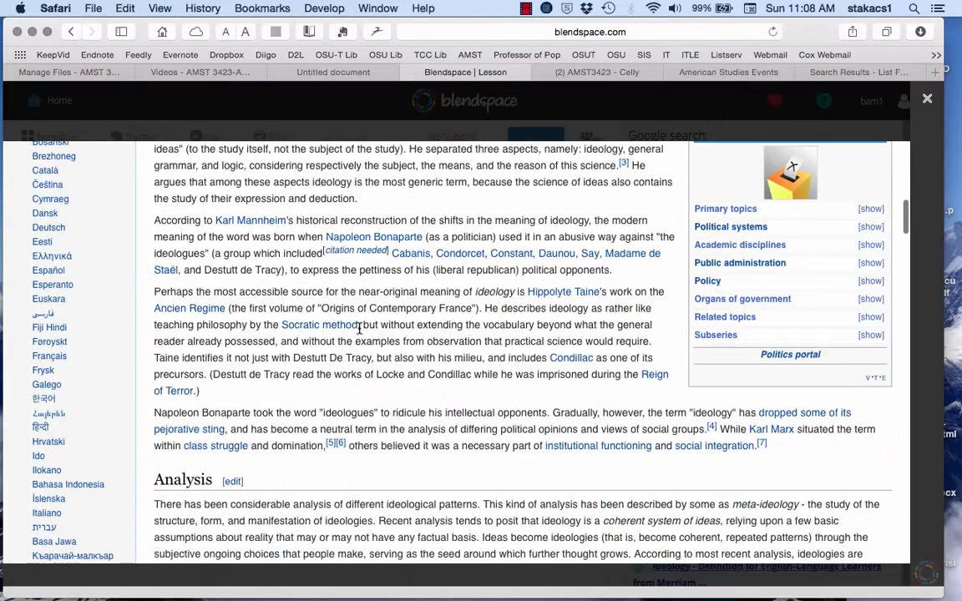
# Step: Look through the rest of the Wikipedia ideology article, including its See also, Notes and References sections, to assess its sources
pyautogui.scroll(-20, 359, 329)
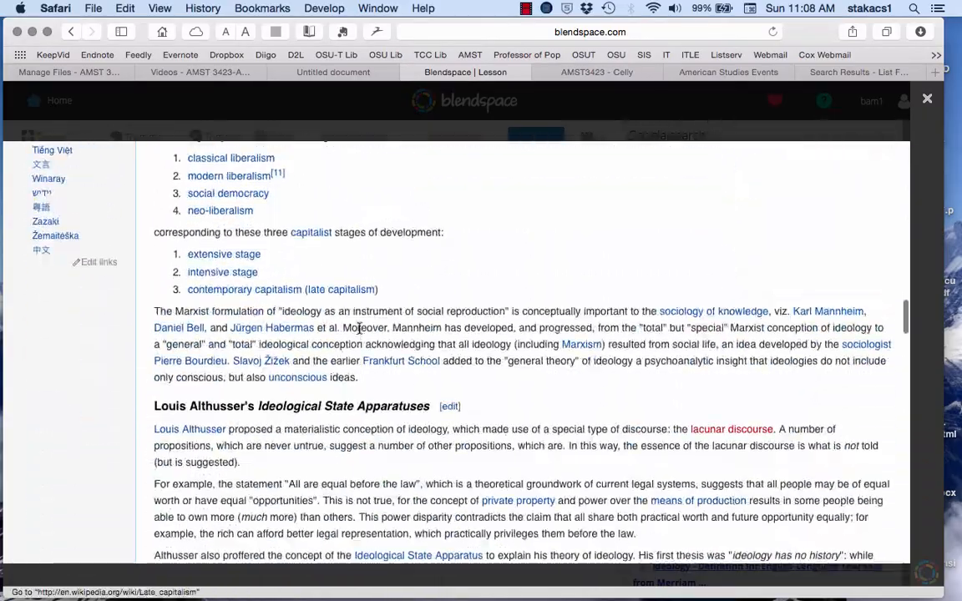
pyautogui.scroll(-20, 359, 328)
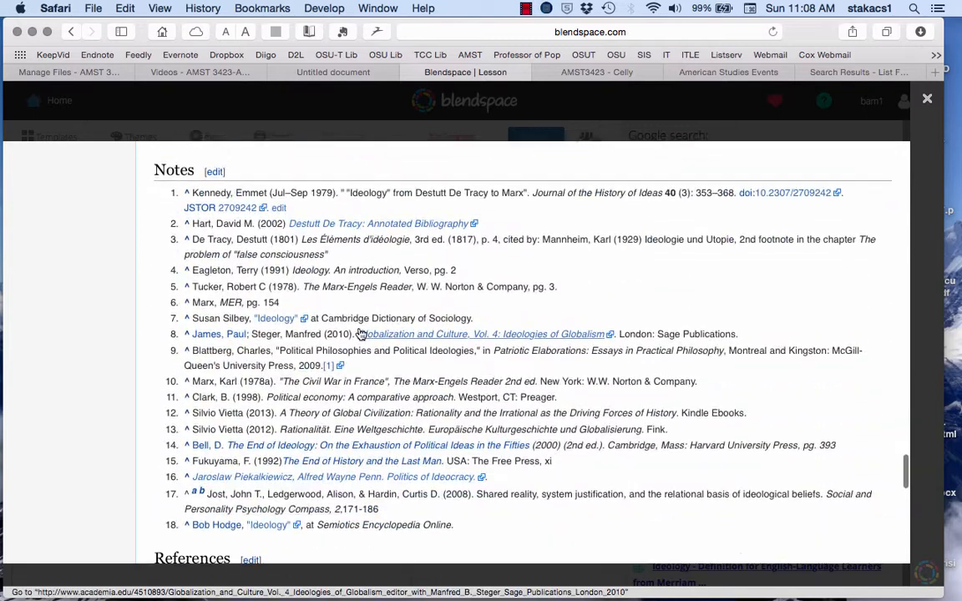
pyautogui.scroll(3, 359, 330)
pyautogui.scroll(-3, 359, 332)
pyautogui.scroll(1, 357, 336)
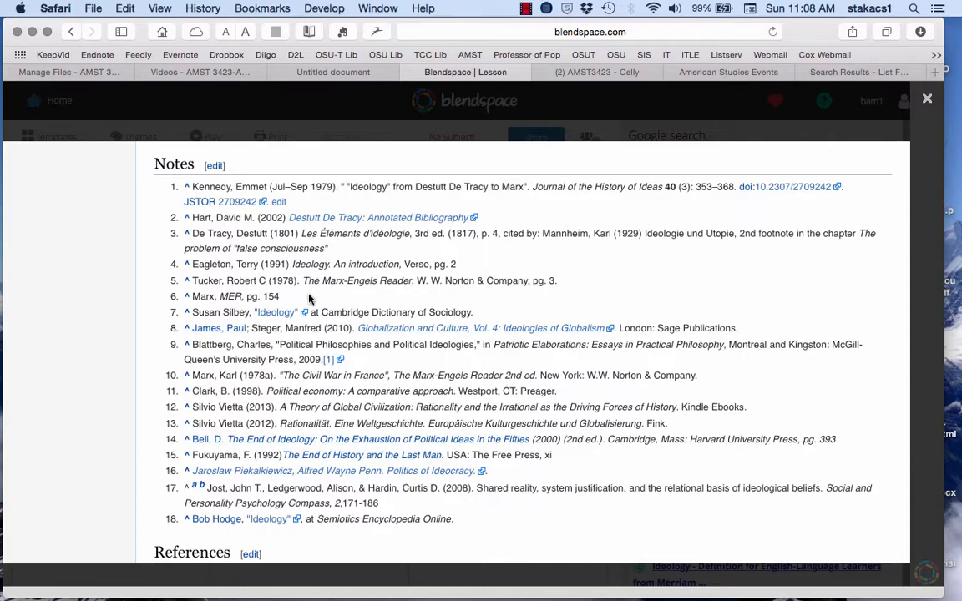
pyautogui.scroll(-8, 526, 263)
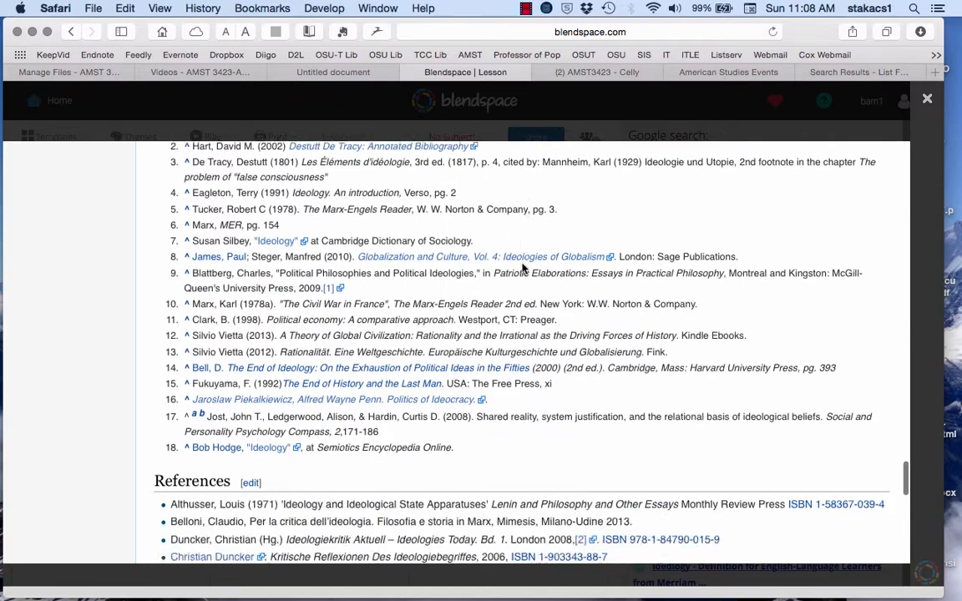
pyautogui.scroll(2, 522, 264)
pyautogui.scroll(20, 522, 264)
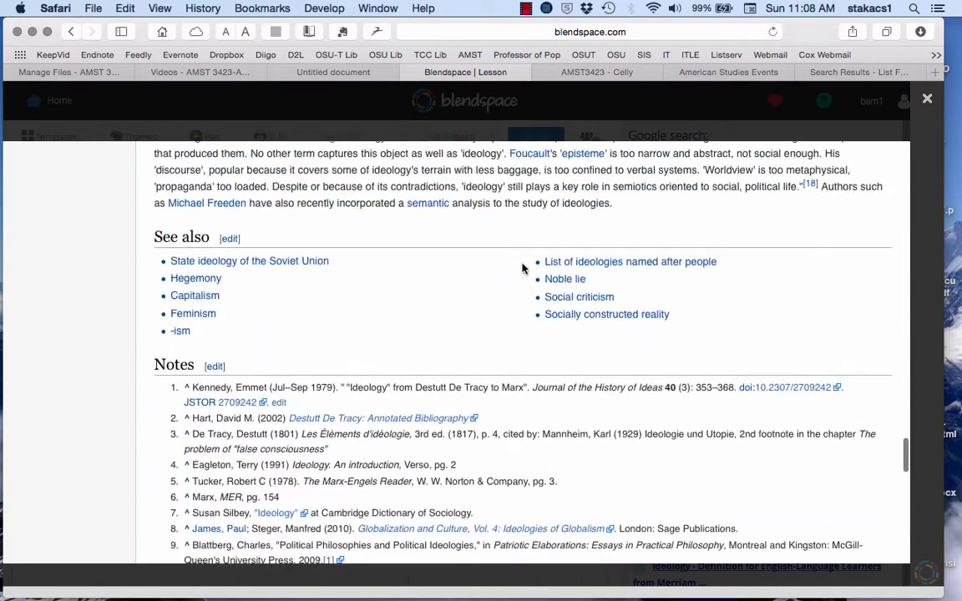
pyautogui.scroll(10, 523, 264)
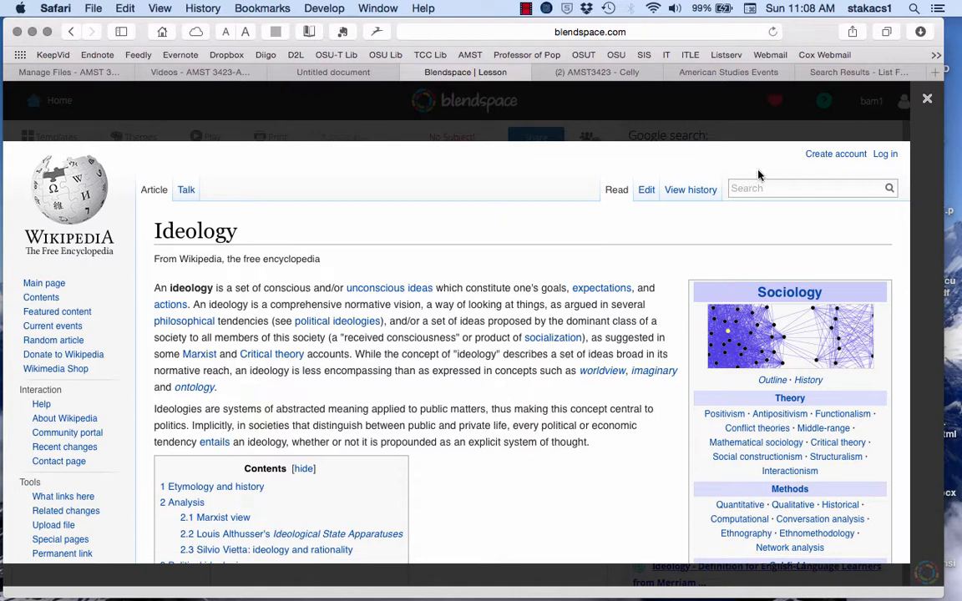
# Step: Examine the revision history of the Wikipedia ideology article and return to the article text
pyautogui.click(704, 190)
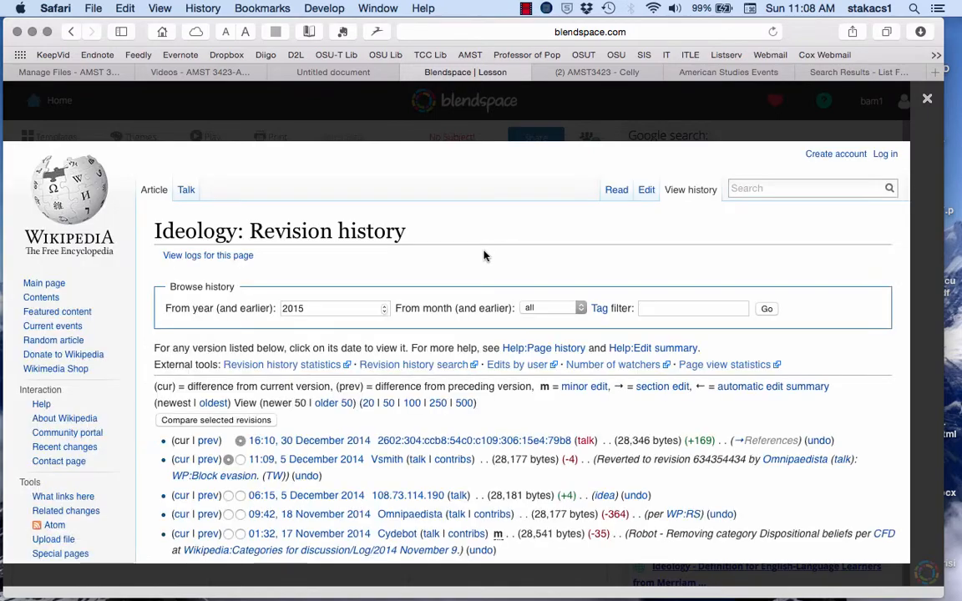
pyautogui.scroll(-2, 434, 294)
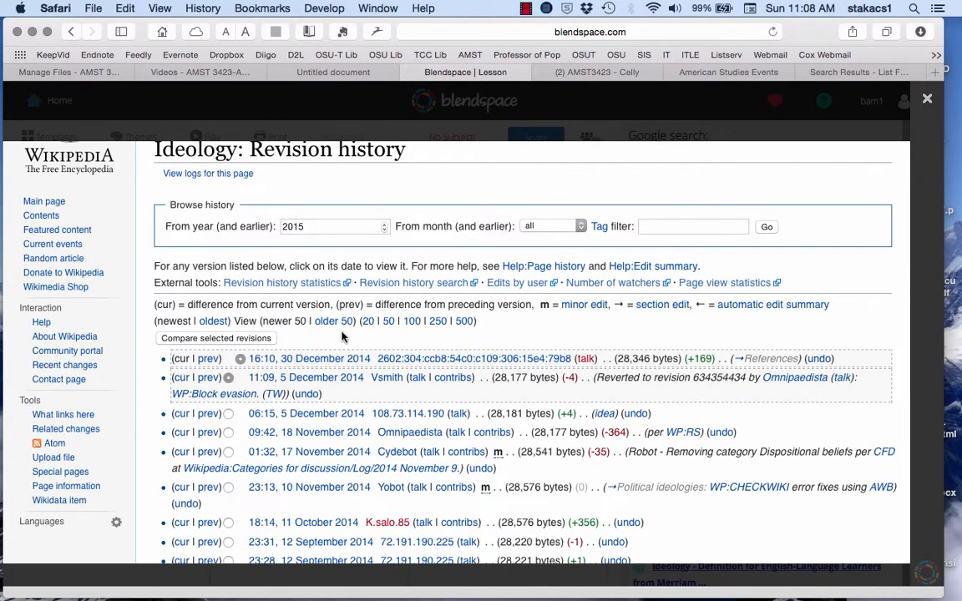
pyautogui.scroll(-3, 340, 338)
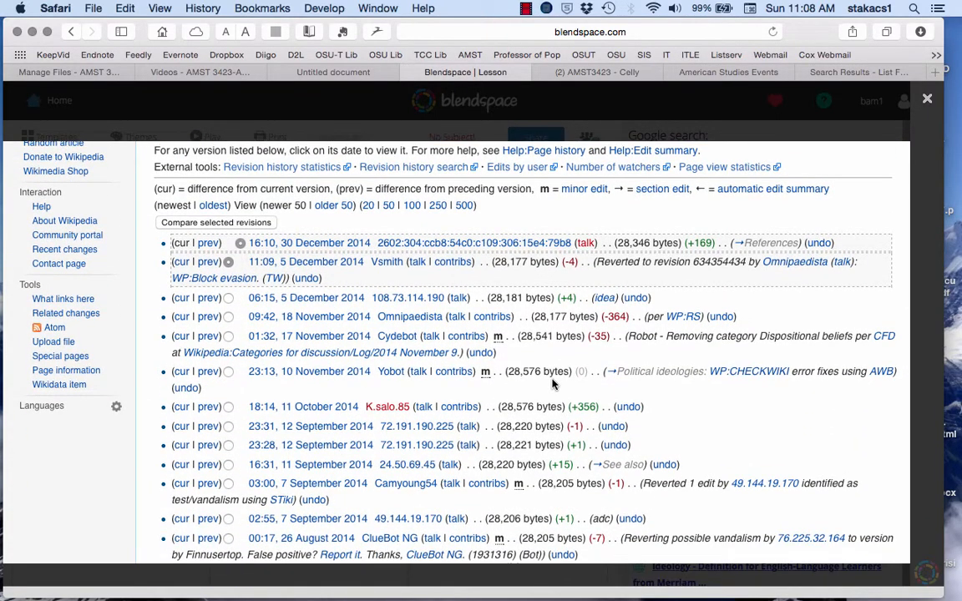
pyautogui.scroll(2, 552, 383)
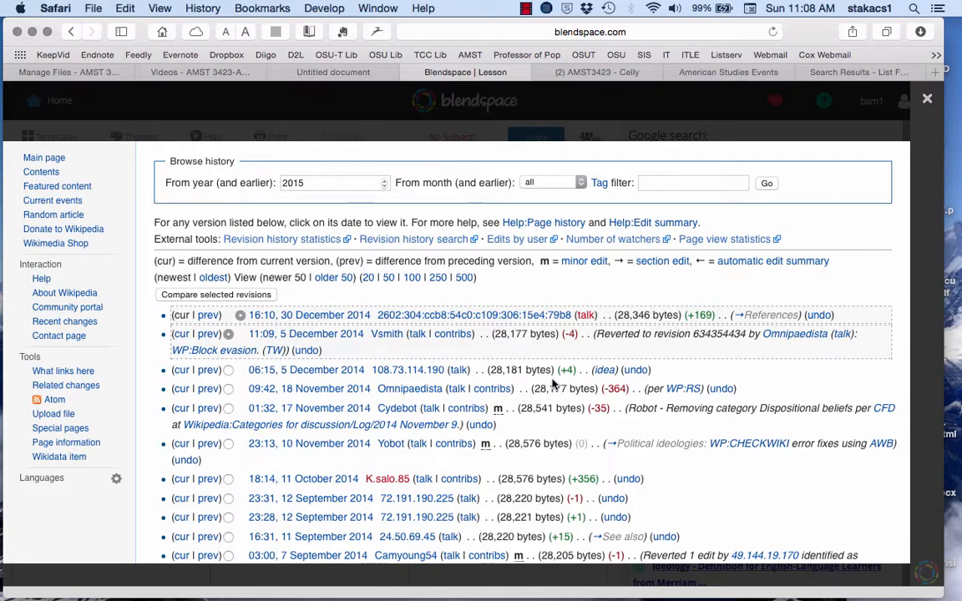
pyautogui.scroll(3, 552, 383)
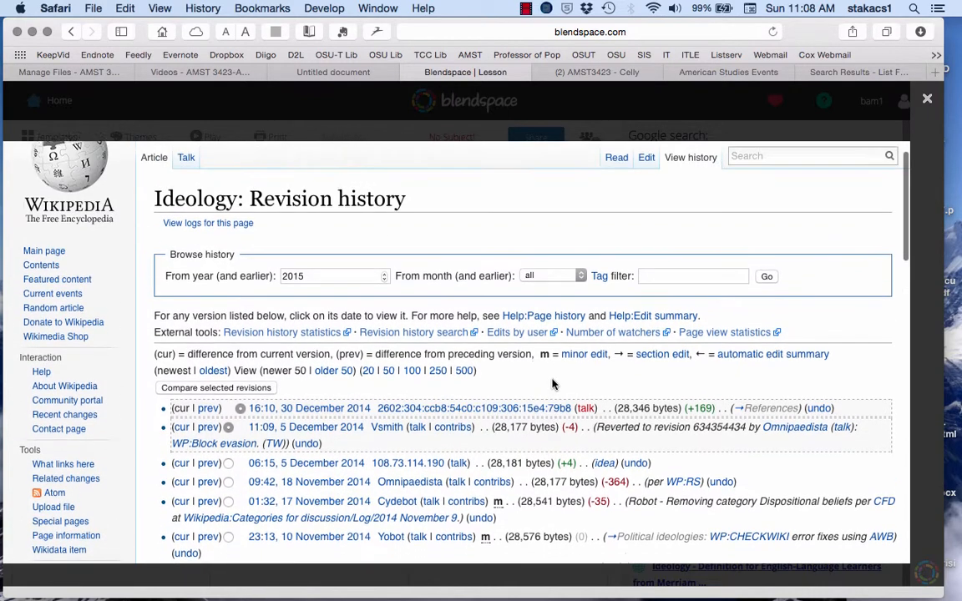
pyautogui.click(615, 164)
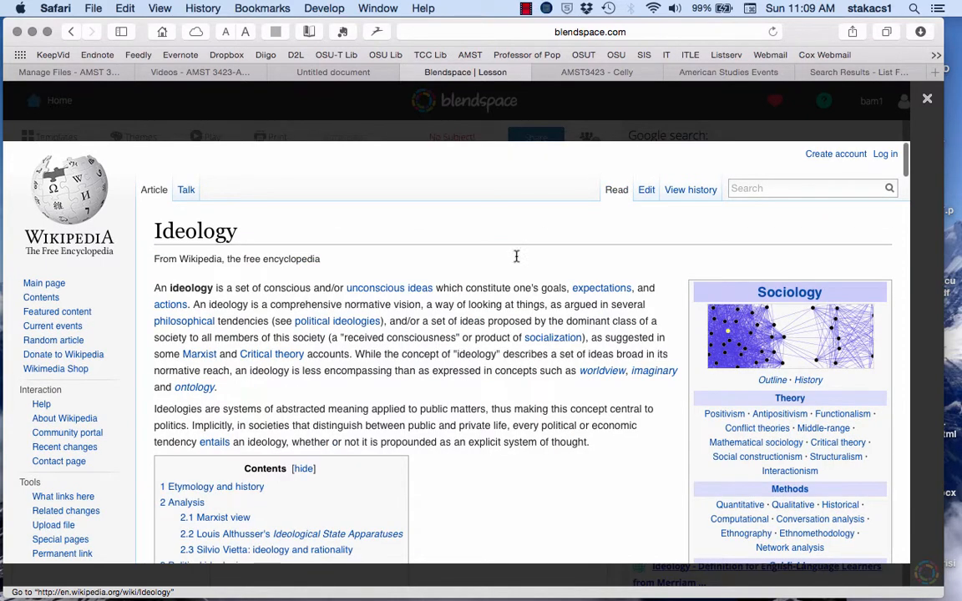
# Step: Close the article preview and add the Wikipedia ideology result to the last cell of the lesson's first row
pyautogui.scroll(-1, 496, 309)
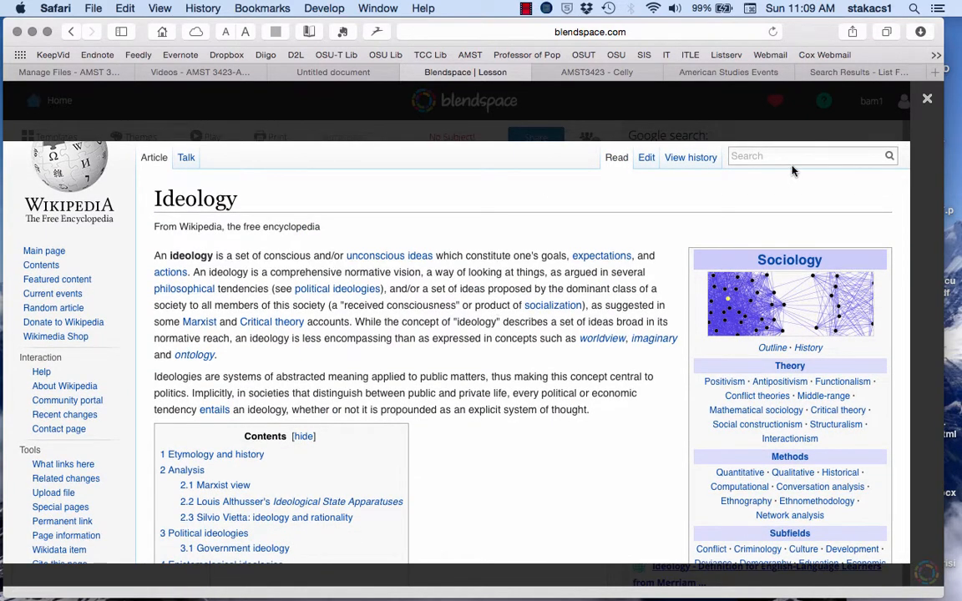
pyautogui.click(927, 99)
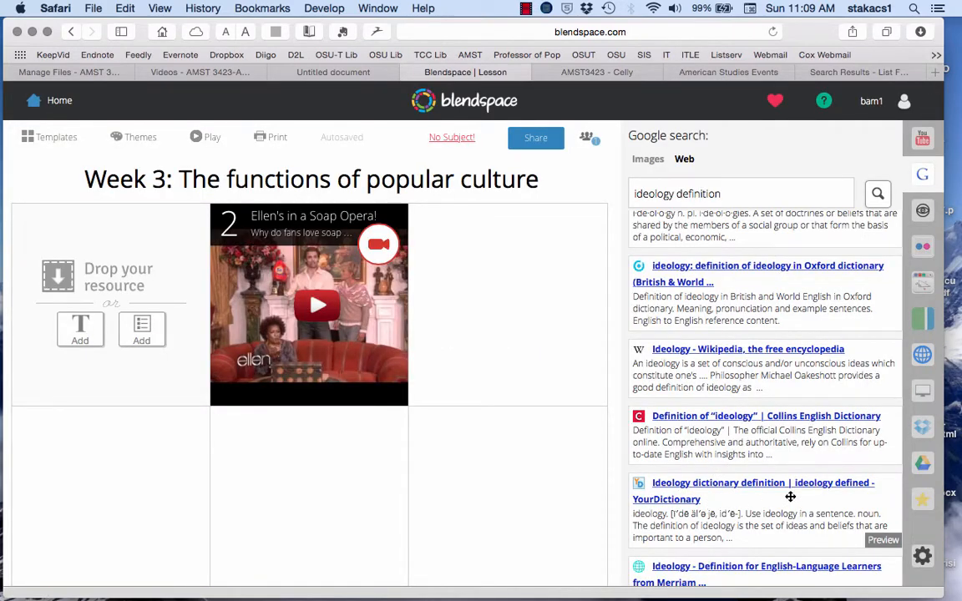
pyautogui.moveTo(709, 378); pyautogui.dragTo(516, 360)
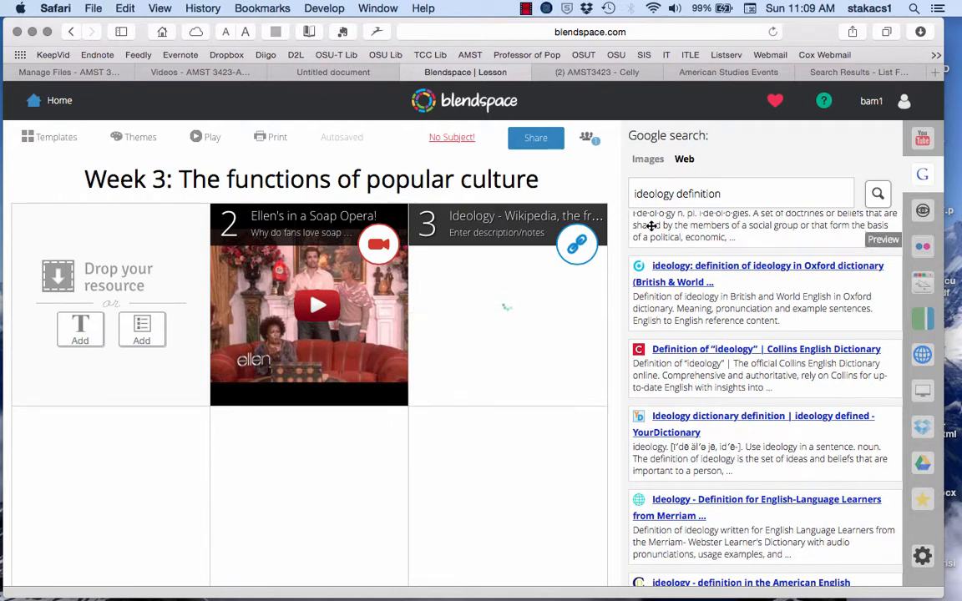
# Step: Run a Google image search for "ideology"
pyautogui.tripleClick(661, 199)
pyautogui.write('ideology')
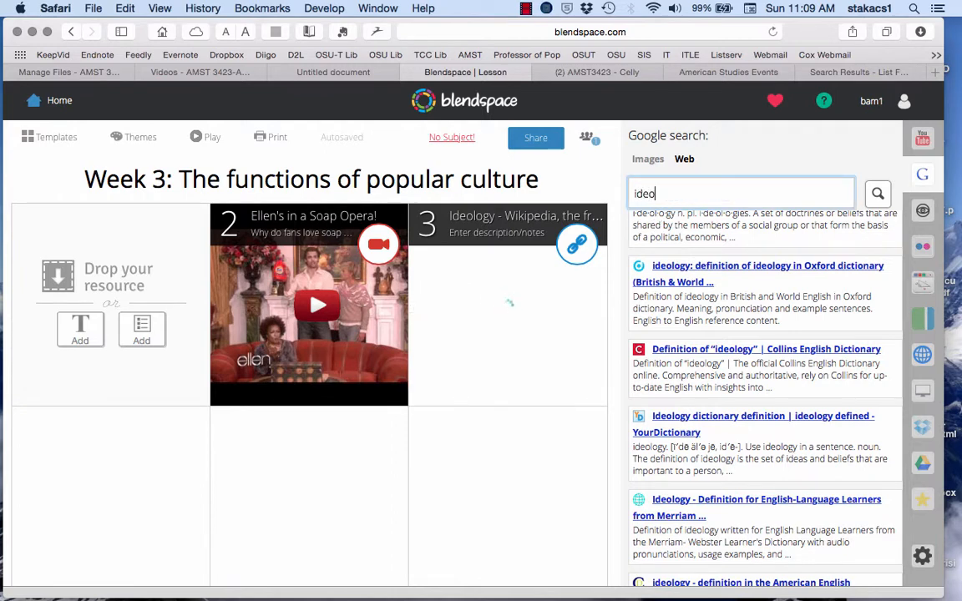
pyautogui.click(653, 162)
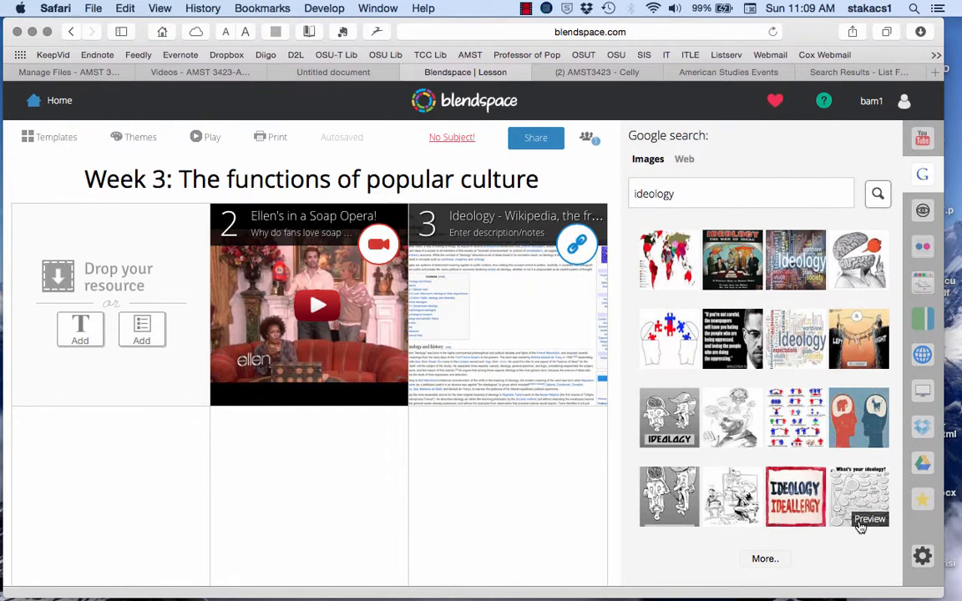
# Step: Preview two ideology cartoons and add the painter-at-easel cartoon to the first cell of the lesson's second row
pyautogui.click(730, 504)
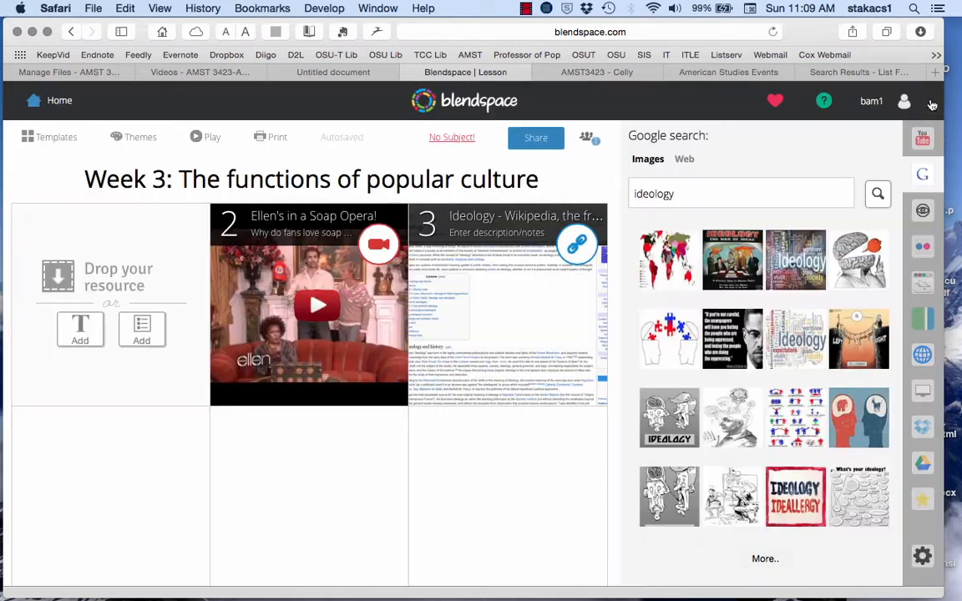
pyautogui.click(928, 99)
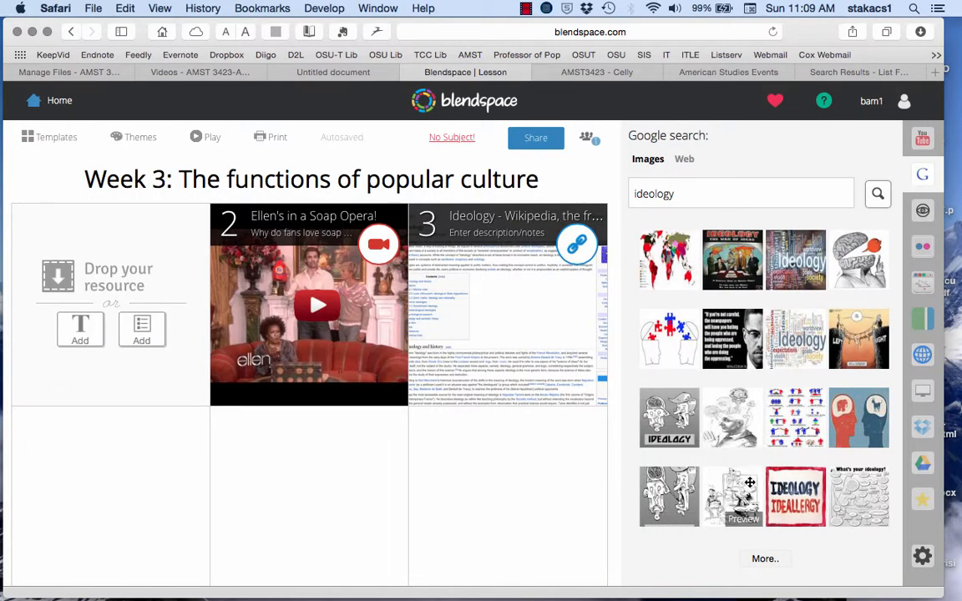
pyautogui.click(681, 423)
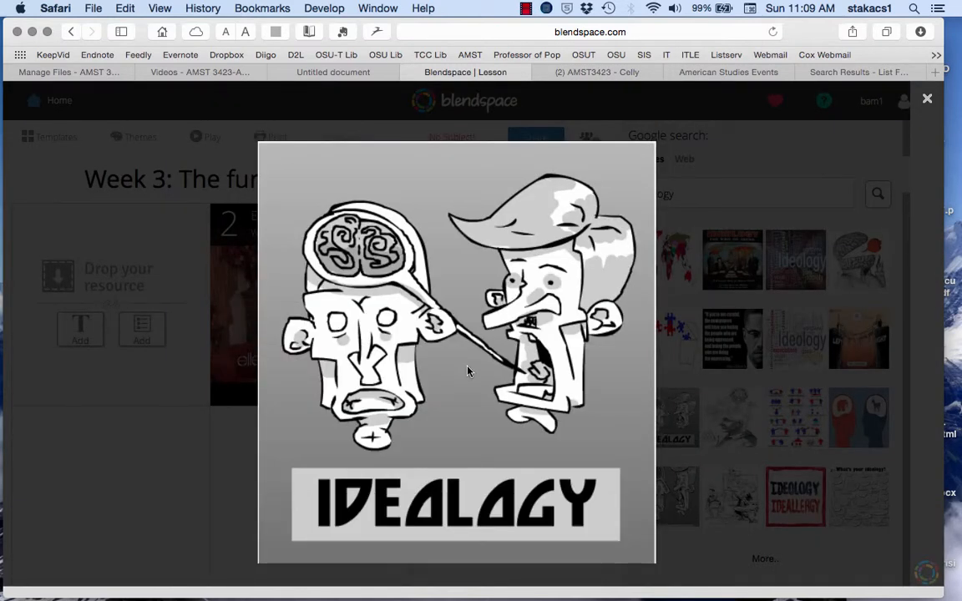
pyautogui.click(929, 104)
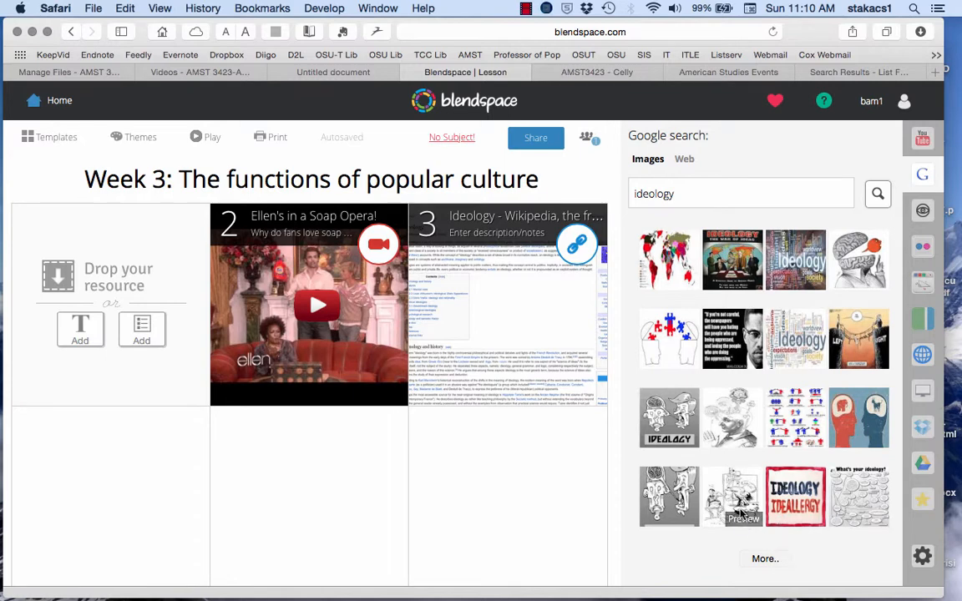
pyautogui.moveTo(666, 469); pyautogui.dragTo(159, 517)
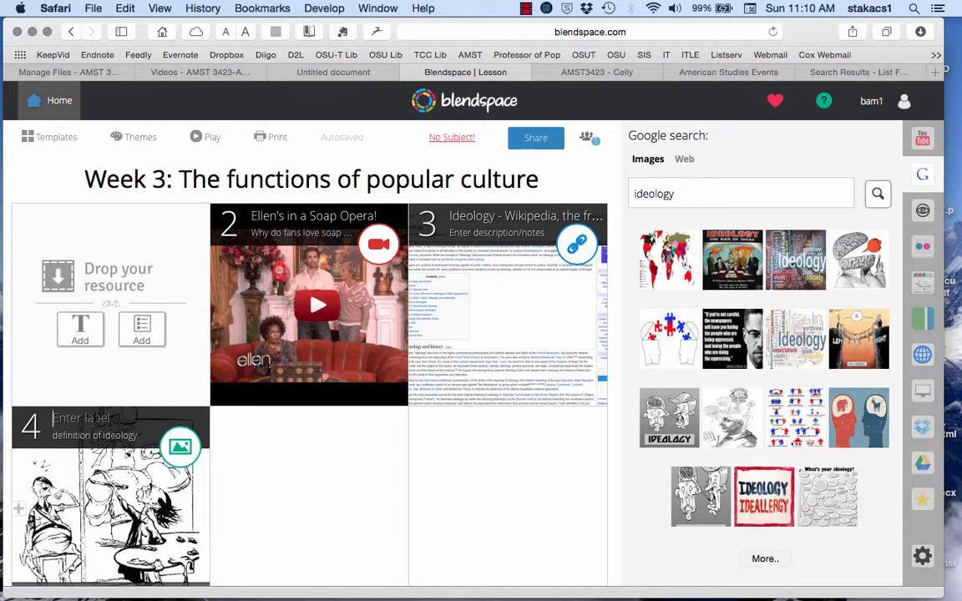
# Step: Label the cartoon tile "How does this illustrate ideology"
pyautogui.write('How does this ')
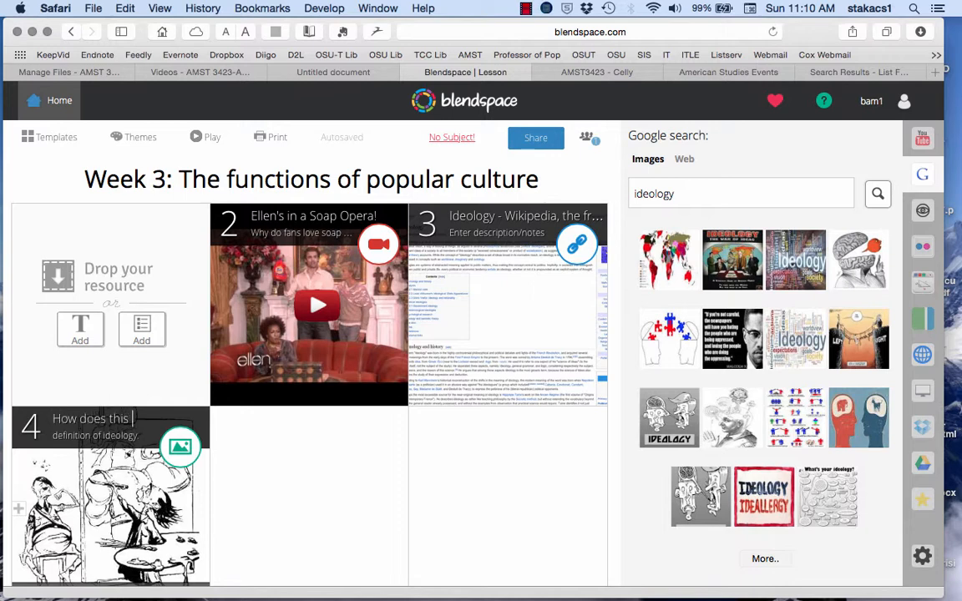
pyautogui.write('illustrate ideology')
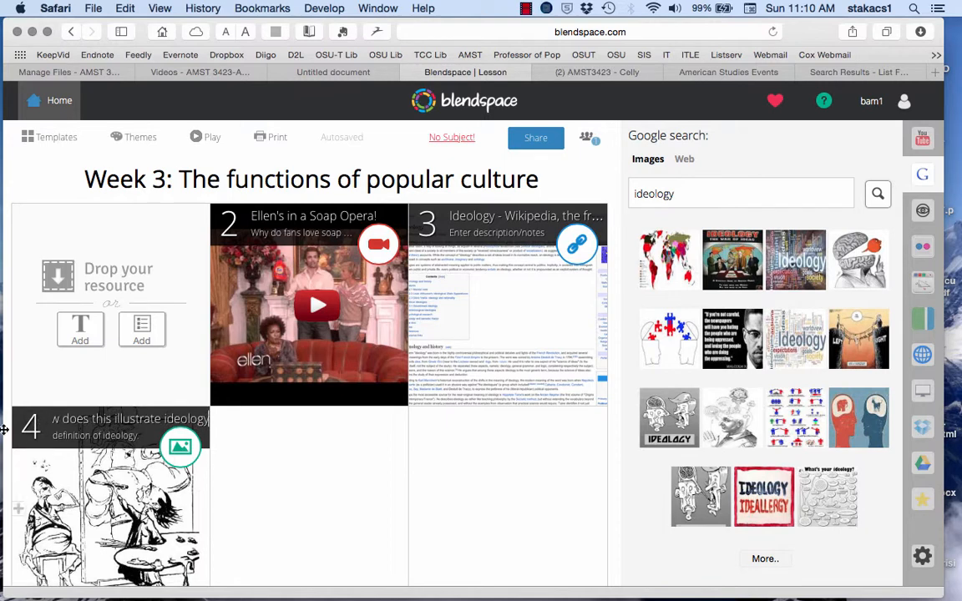
# Step: Replace the cartoon tile's description with "How does this illustrate the definition of ideology" and save it
pyautogui.click(58, 436)
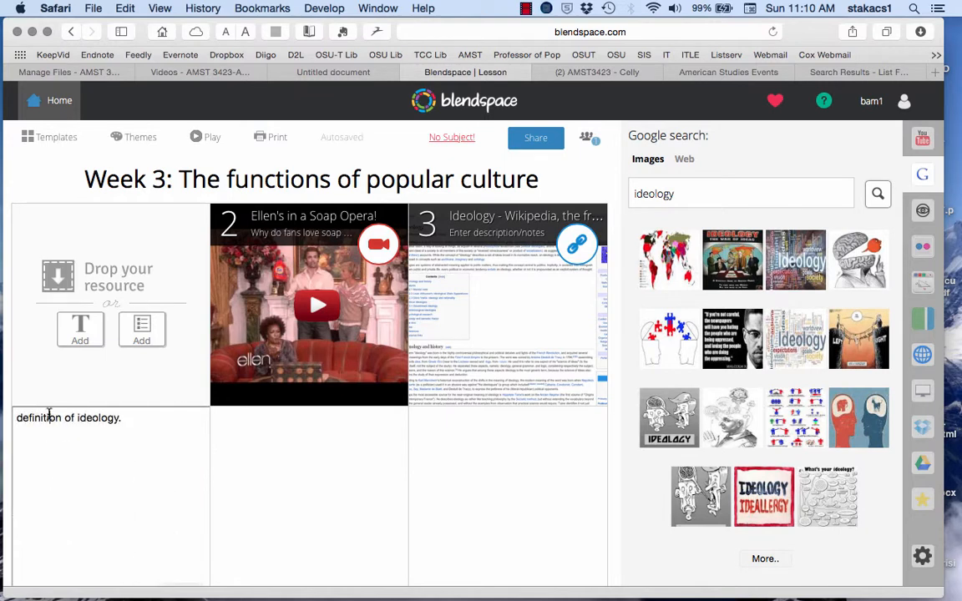
pyautogui.moveTo(17, 418); pyautogui.dragTo(122, 426)
pyautogui.write('How does this i')
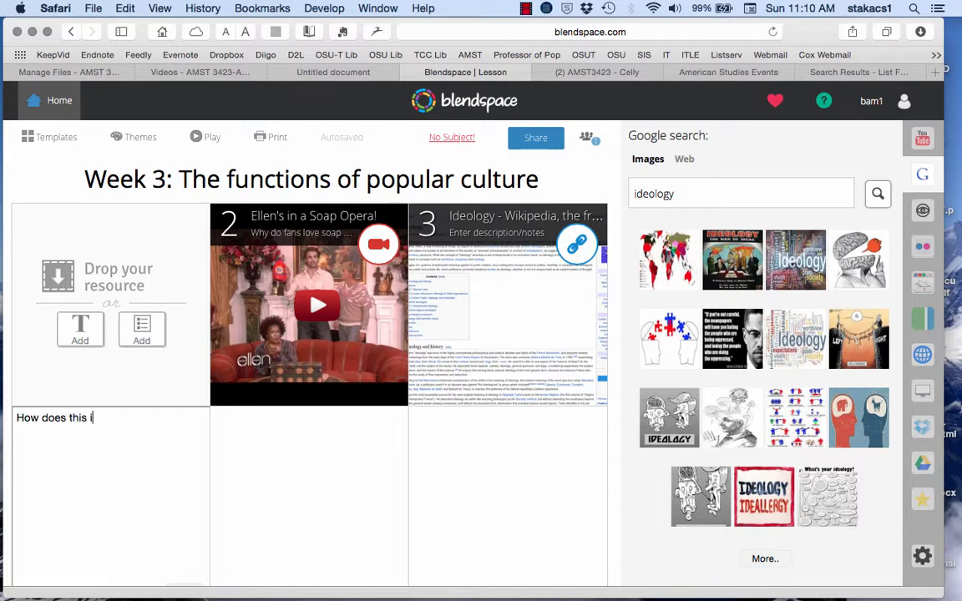
pyautogui.write('llustrate the definiti')
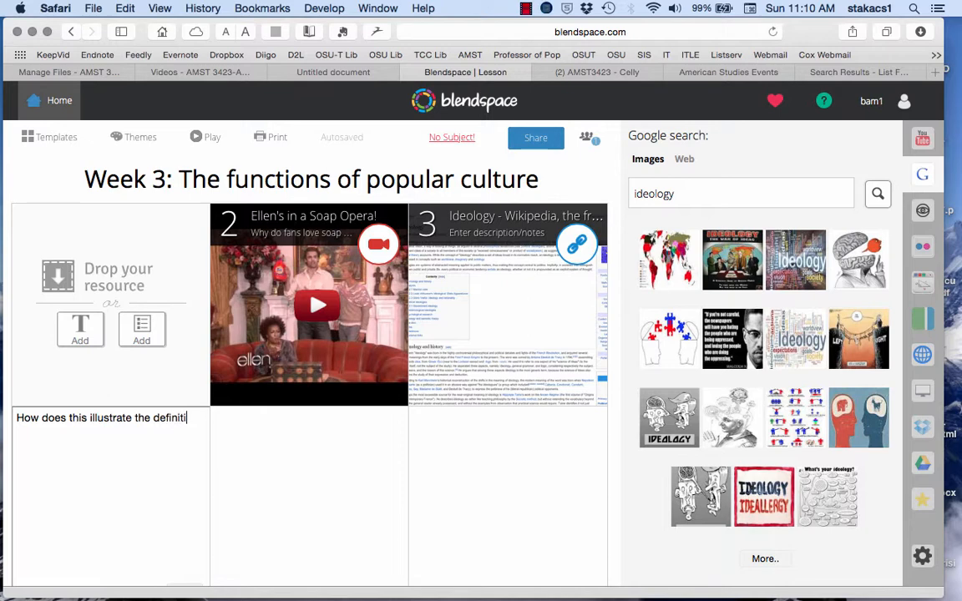
pyautogui.write('ion of ideolog')
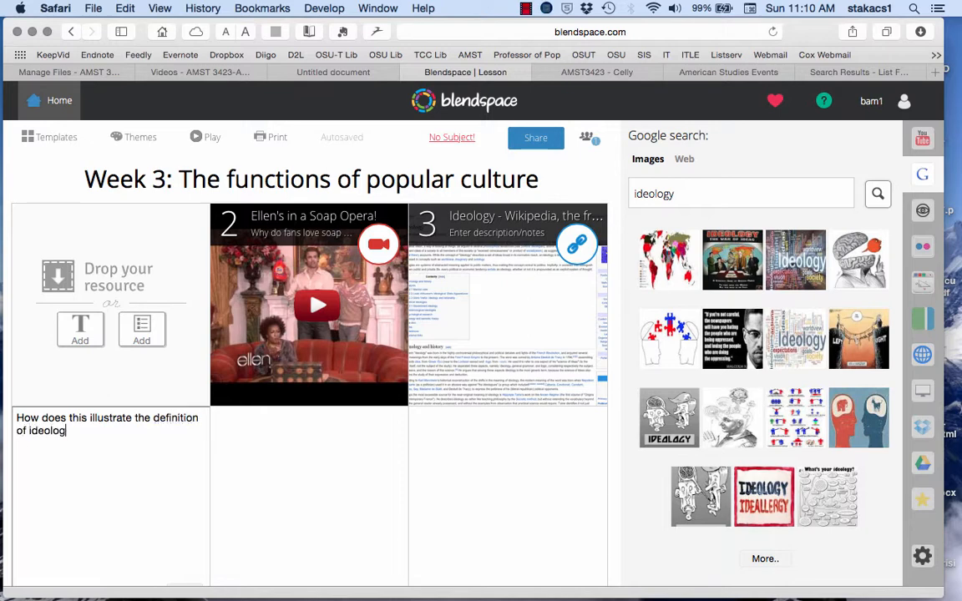
pyautogui.write('y')
pyautogui.scroll(-2, 120, 441)
pyautogui.click(188, 519)
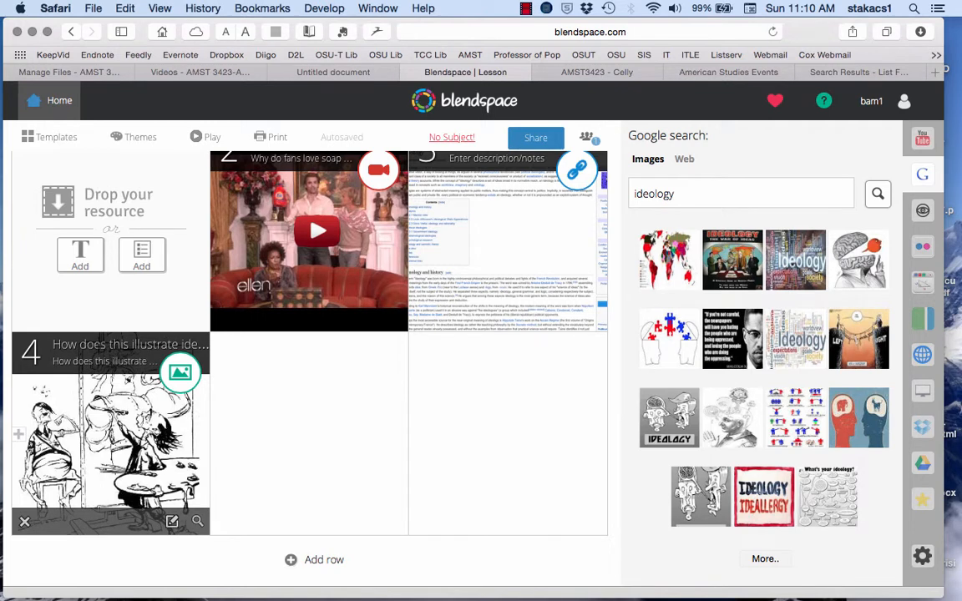
# Step: Change the cartoon tile's label to "Ideology"
pyautogui.click(133, 344)
pyautogui.tripleClick(133, 344)
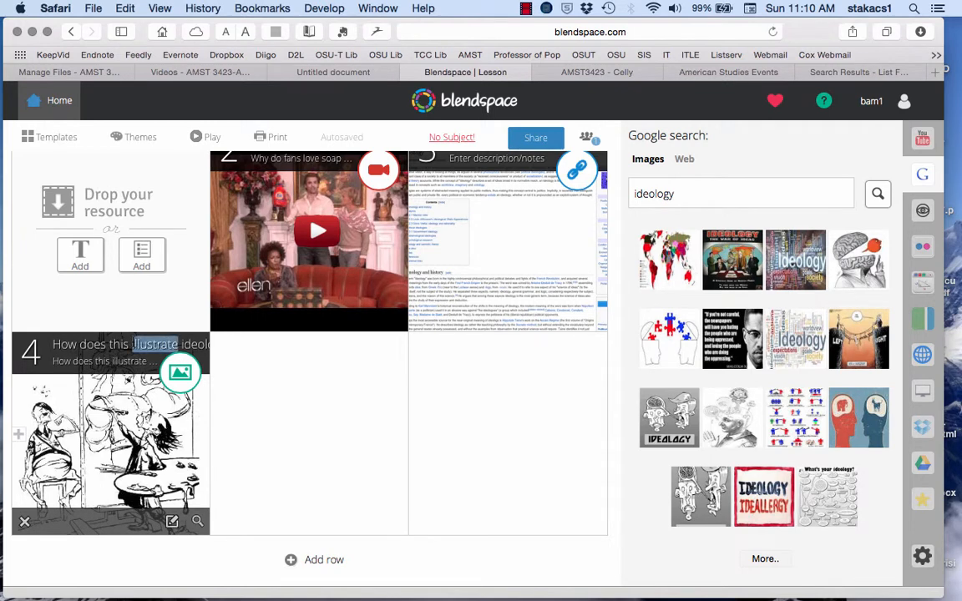
pyautogui.write('Ideology')
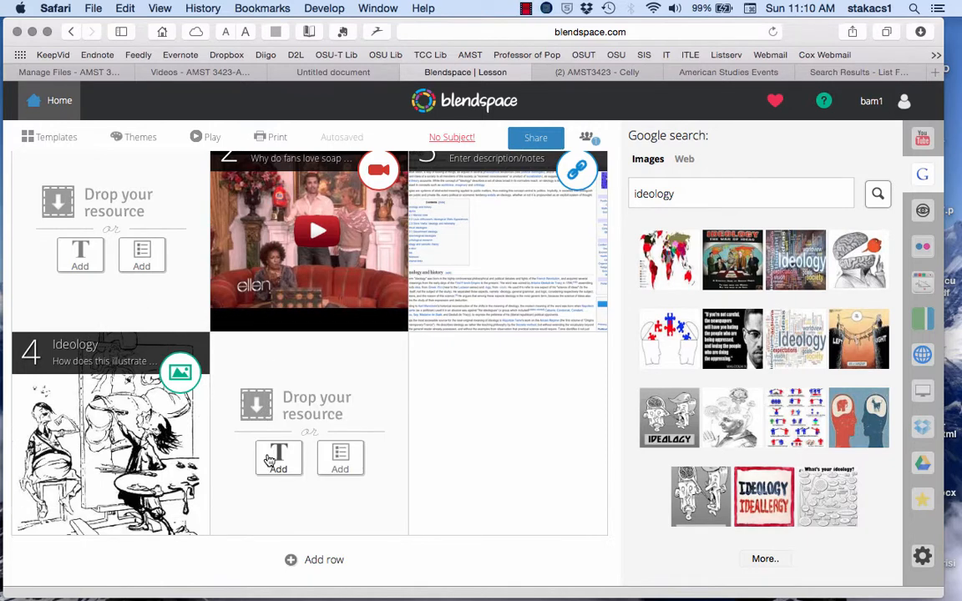
# Step: Start a text resource in the second row's empty middle cell with the heading "Reading Comprehension Questions:"
pyautogui.click(270, 457)
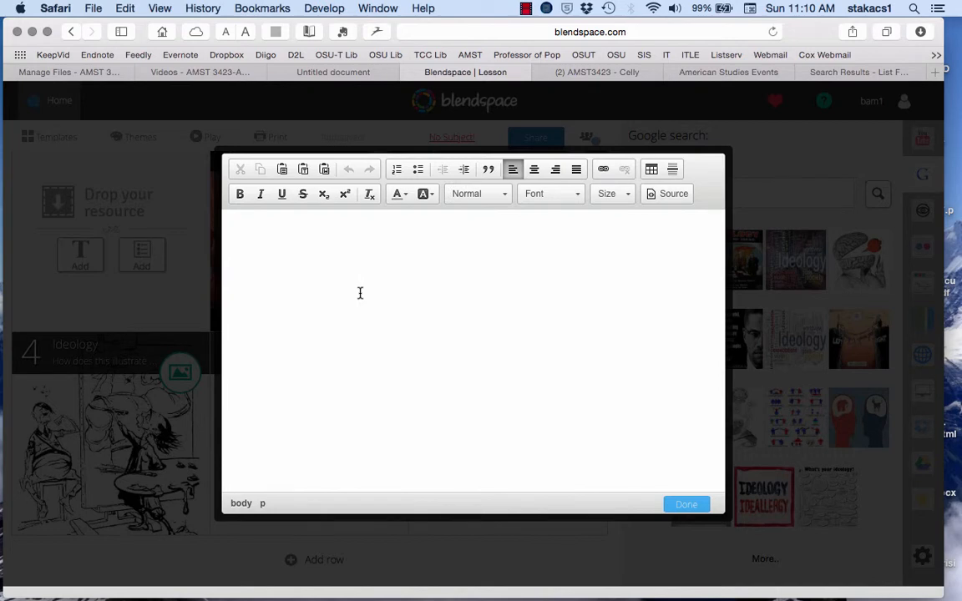
pyautogui.write('Reading Comprehens')
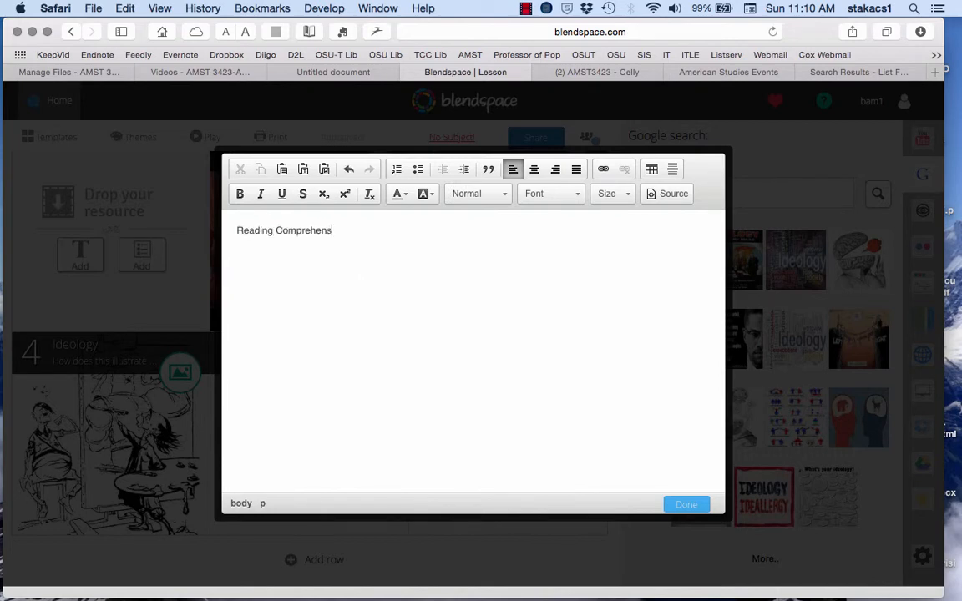
pyautogui.write('ion Questions:')
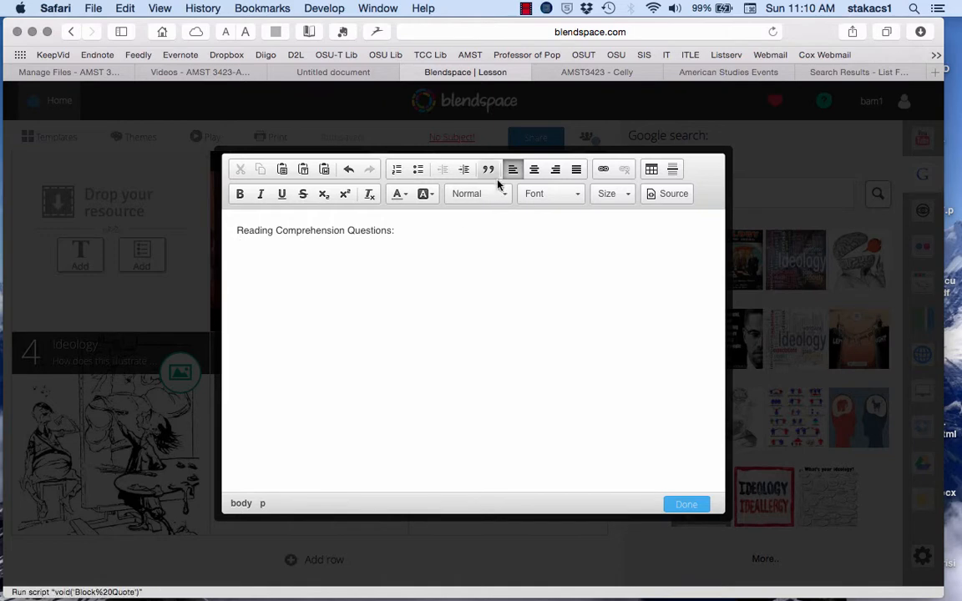
# Step: Add a numbered list below the heading with "What are the four primary functions of popular culture?" as item 1 and an empty item 2
pyautogui.click(397, 171)
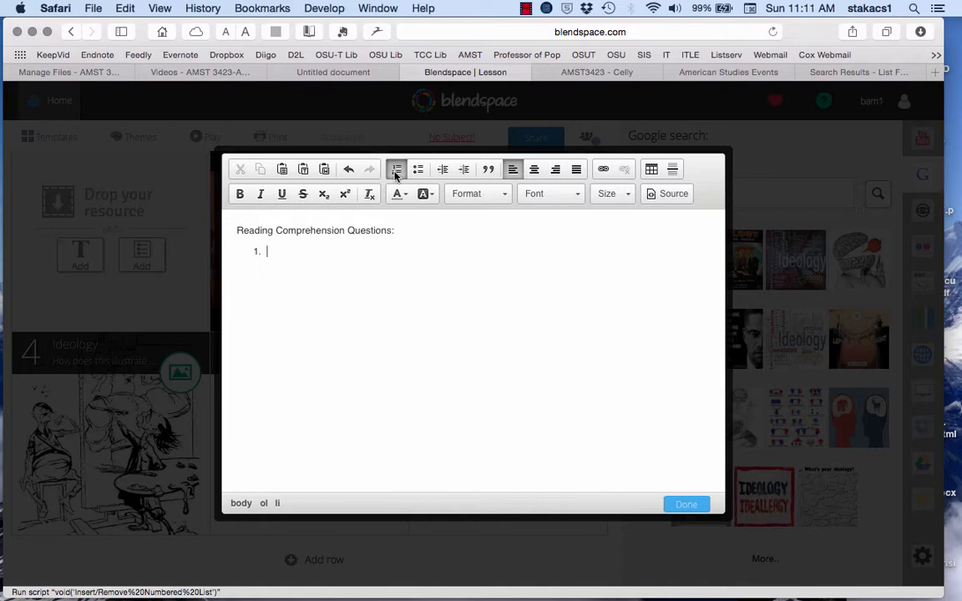
pyautogui.write('What are the ')
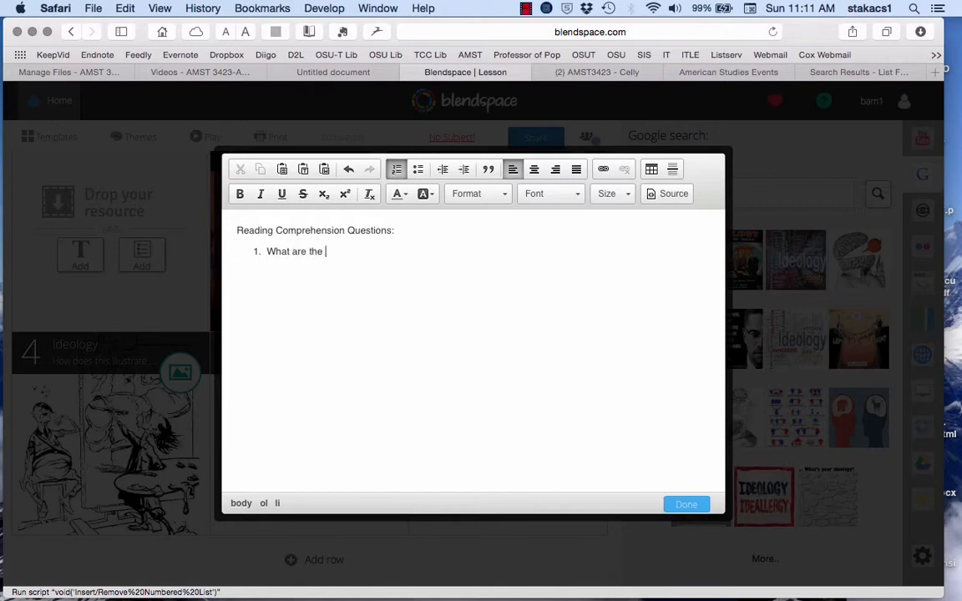
pyautogui.write('four primary functions of ')
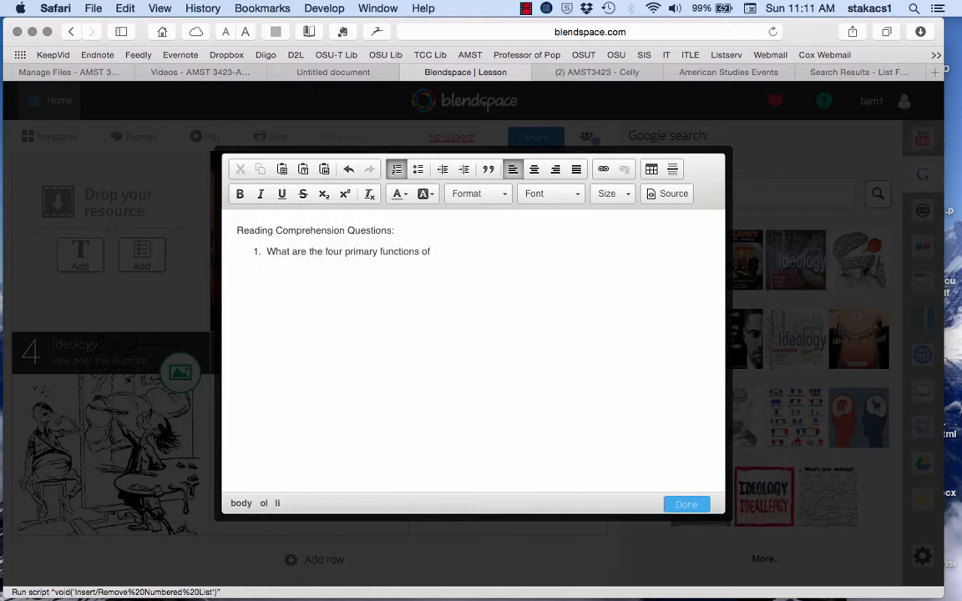
pyautogui.write('popular culture?')
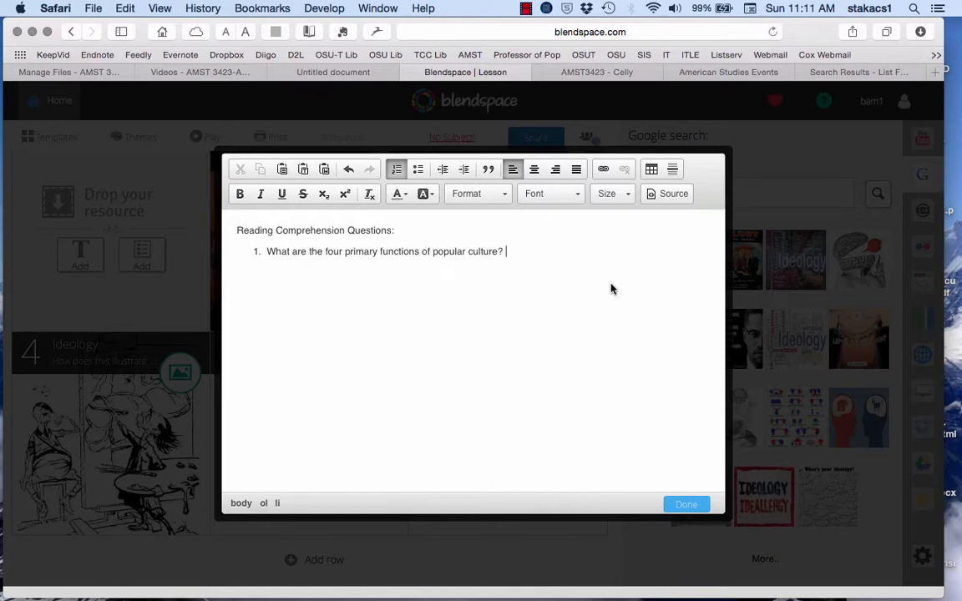
pyautogui.press('Return')
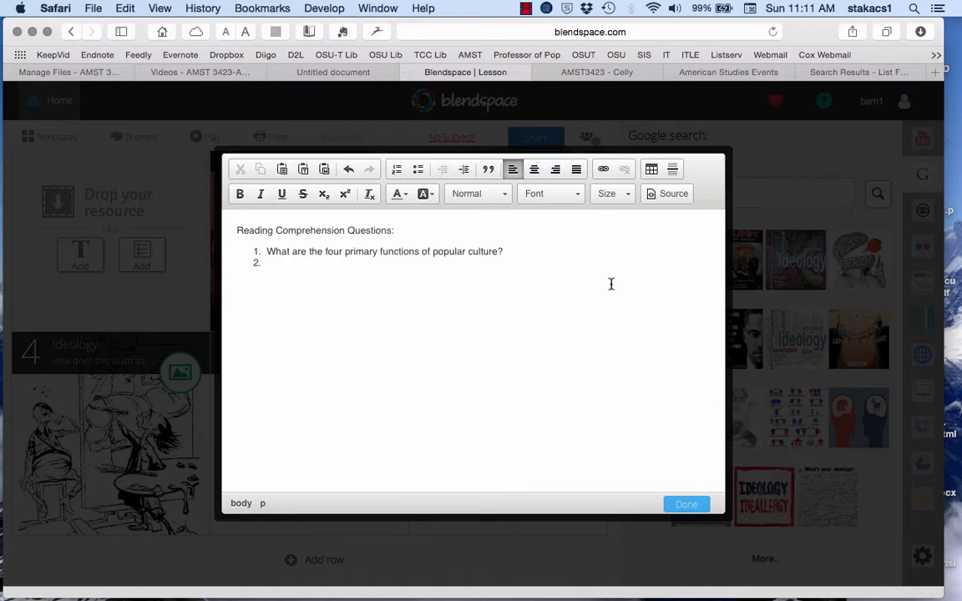
pyautogui.click(310, 262)
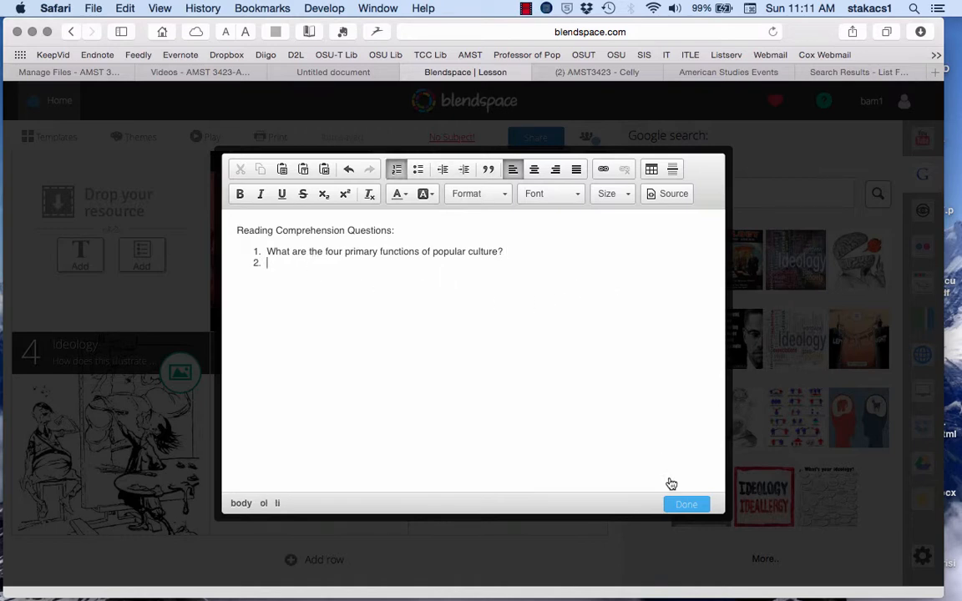
# Step: Set the heading and the numbered list to font size 22 and save the text resource
pyautogui.moveTo(238, 227); pyautogui.dragTo(296, 272)
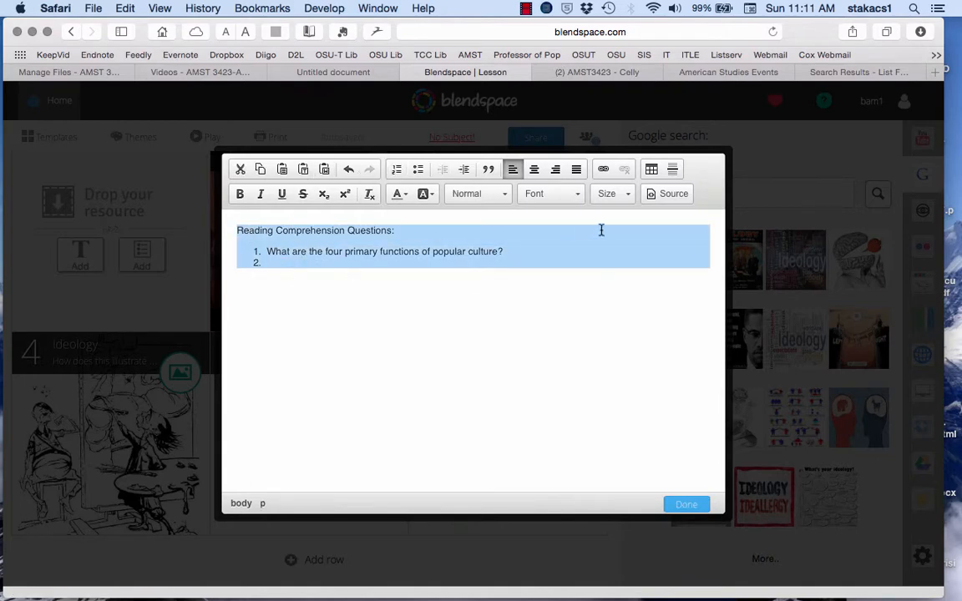
pyautogui.click(620, 194)
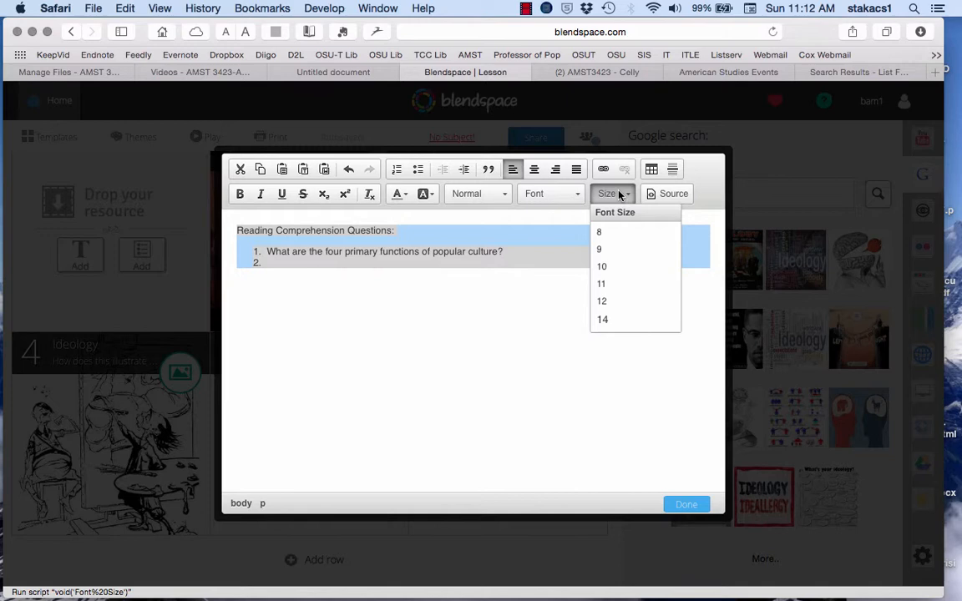
pyautogui.scroll(-4, 622, 288)
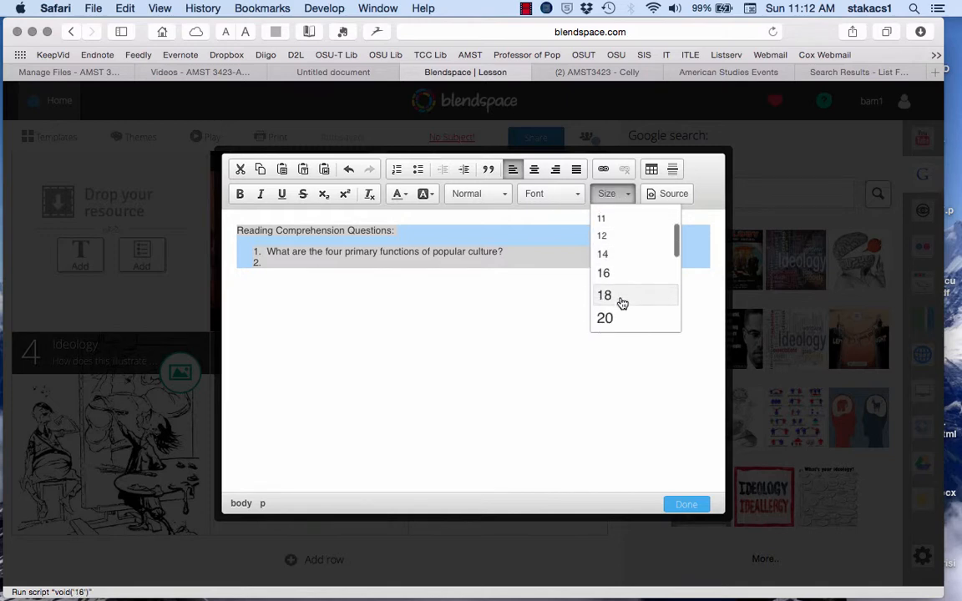
pyautogui.scroll(-1, 623, 303)
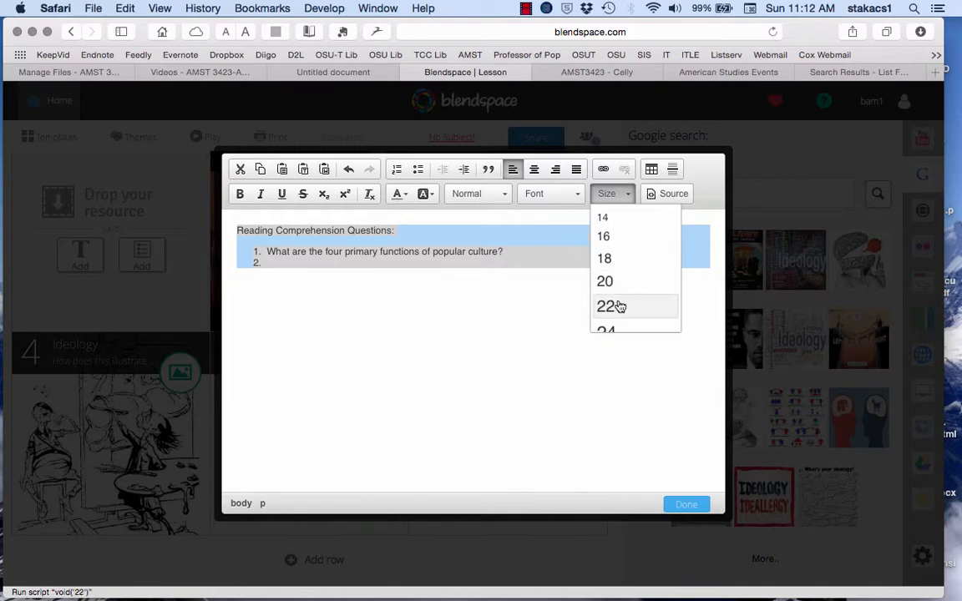
pyautogui.click(619, 303)
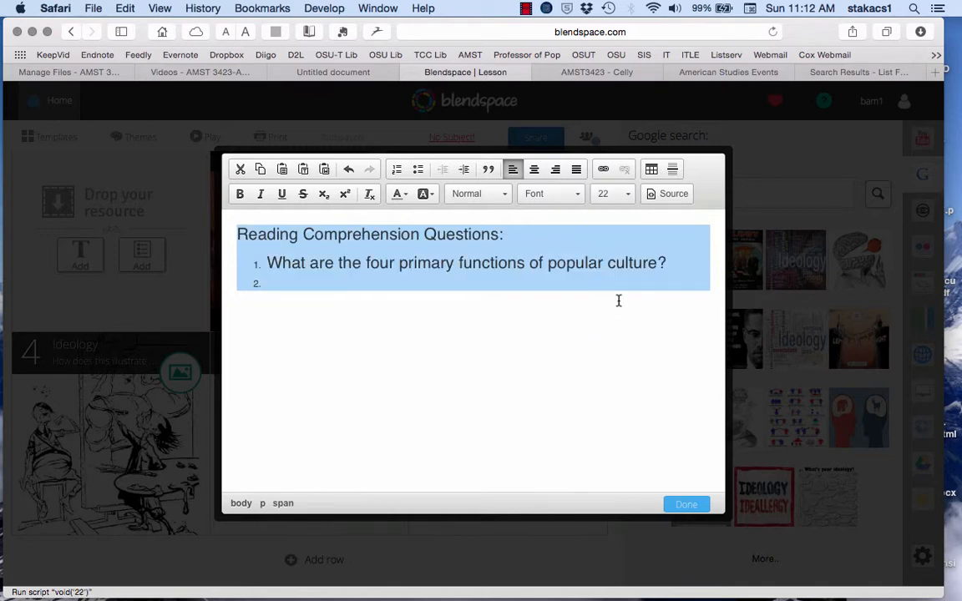
pyautogui.click(685, 505)
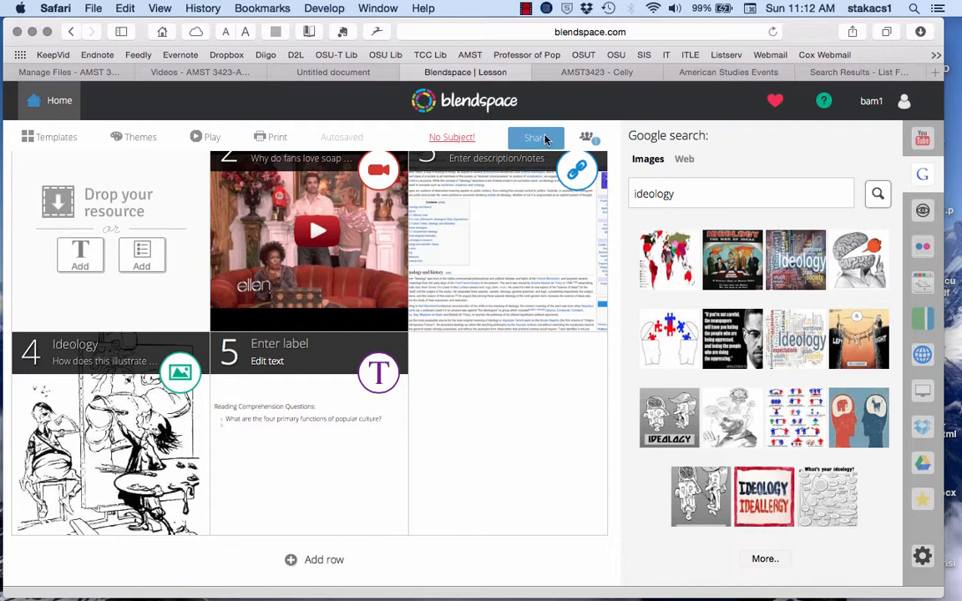
# Step: View the lesson's sharing options, select the lesson link, and close the sharing dialog
pyautogui.click(545, 138)
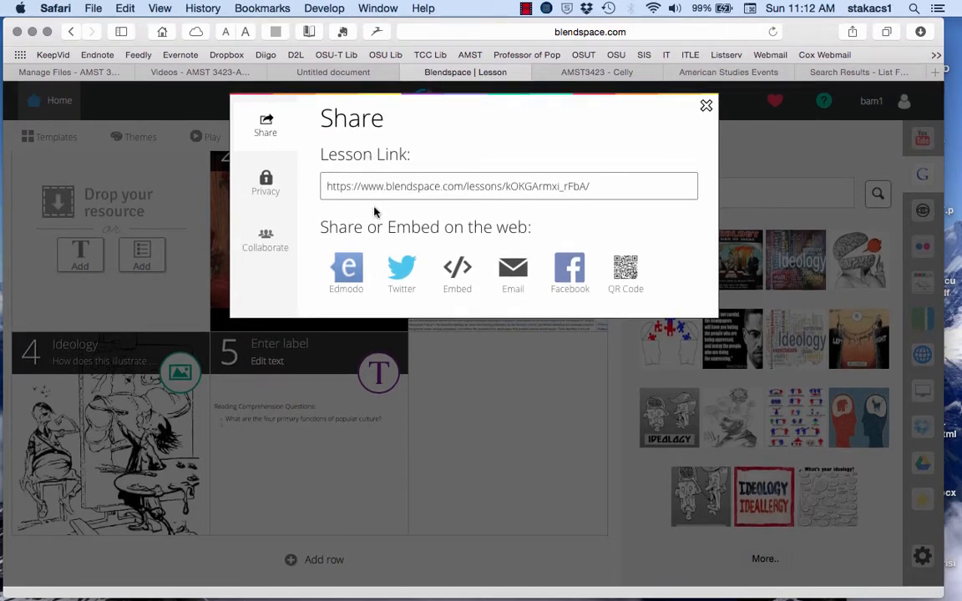
pyautogui.click(365, 187)
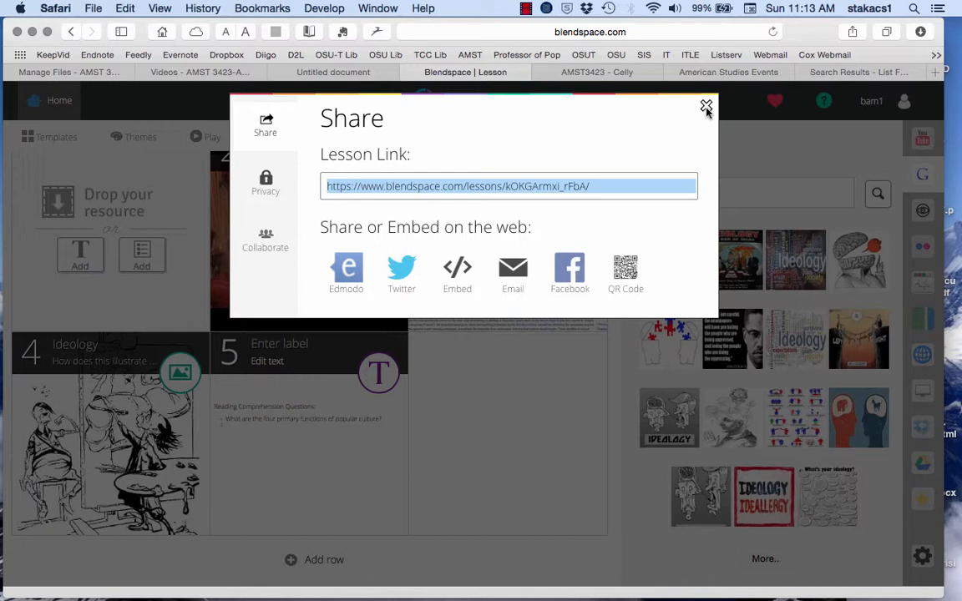
pyautogui.click(706, 107)
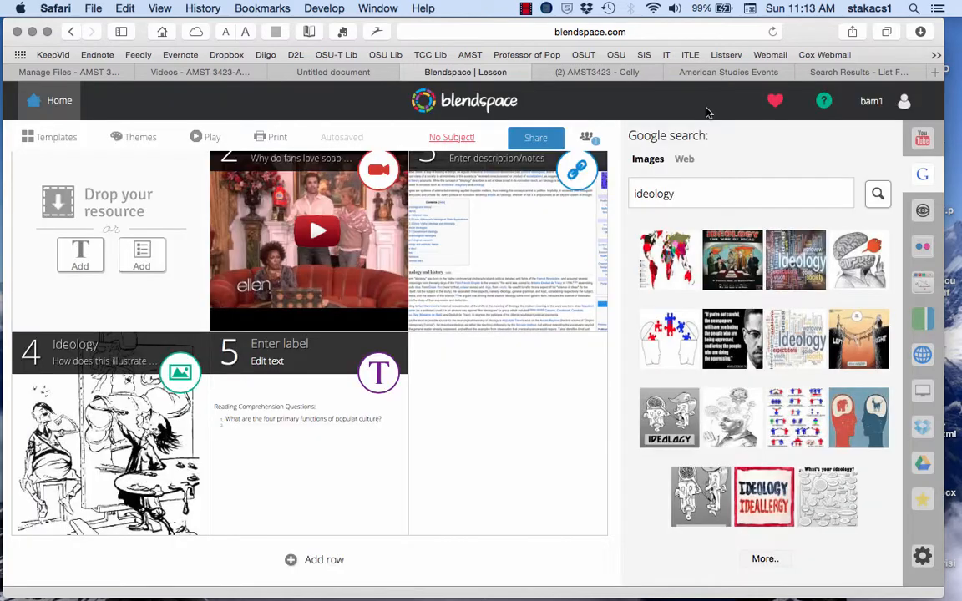